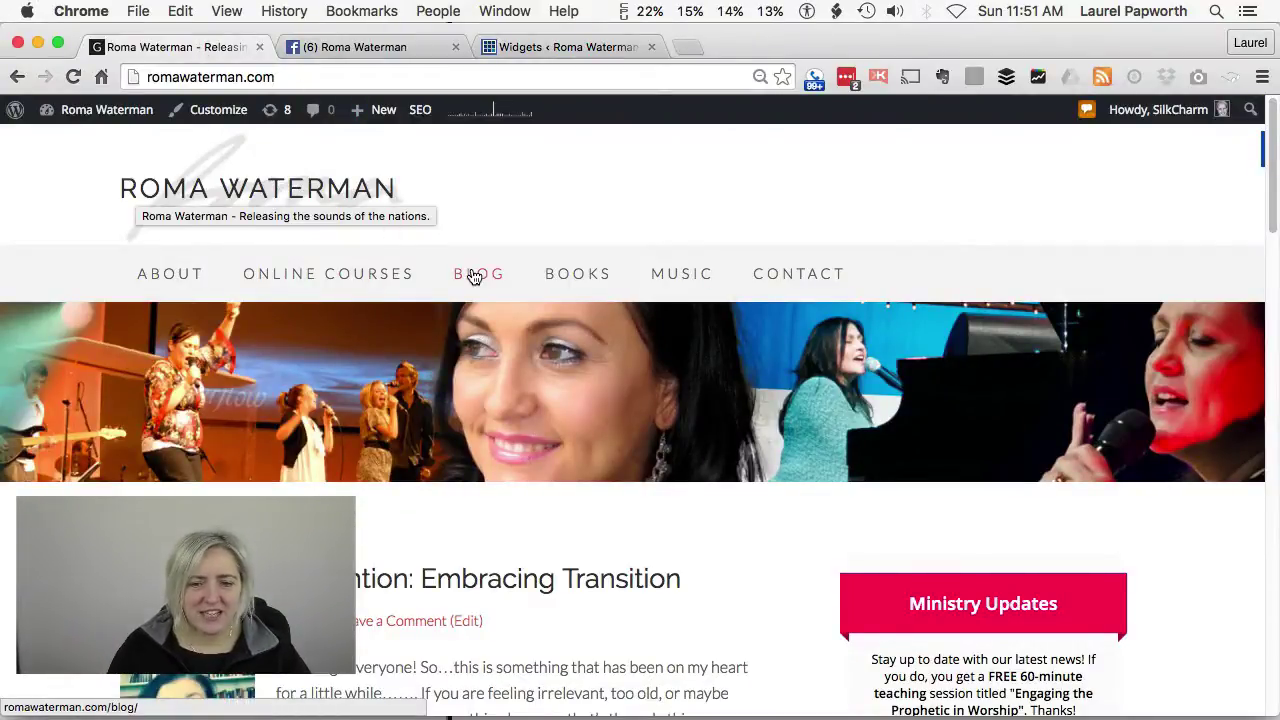
Like the Roma Waterman Facebook page from the sidebar's News on Facebook box
scroll(628, 320, "down", 5)
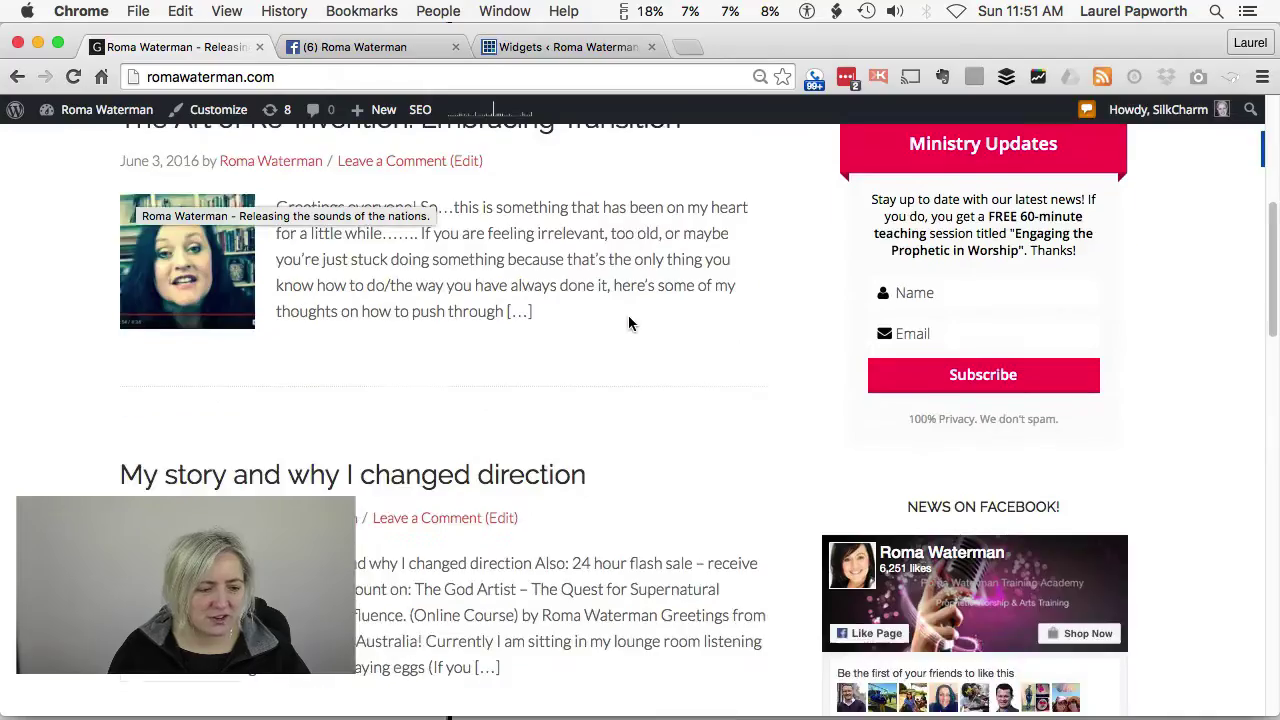
scroll(629, 320, "down", 2)
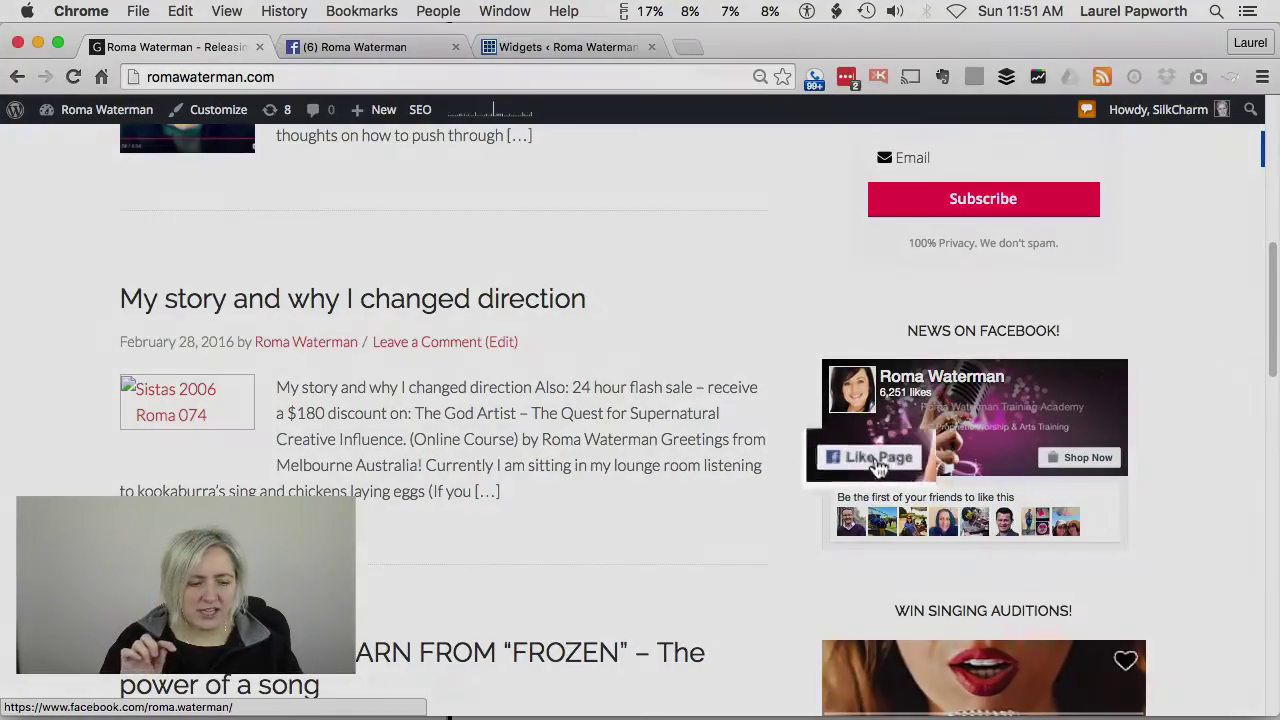
left_click(876, 461)
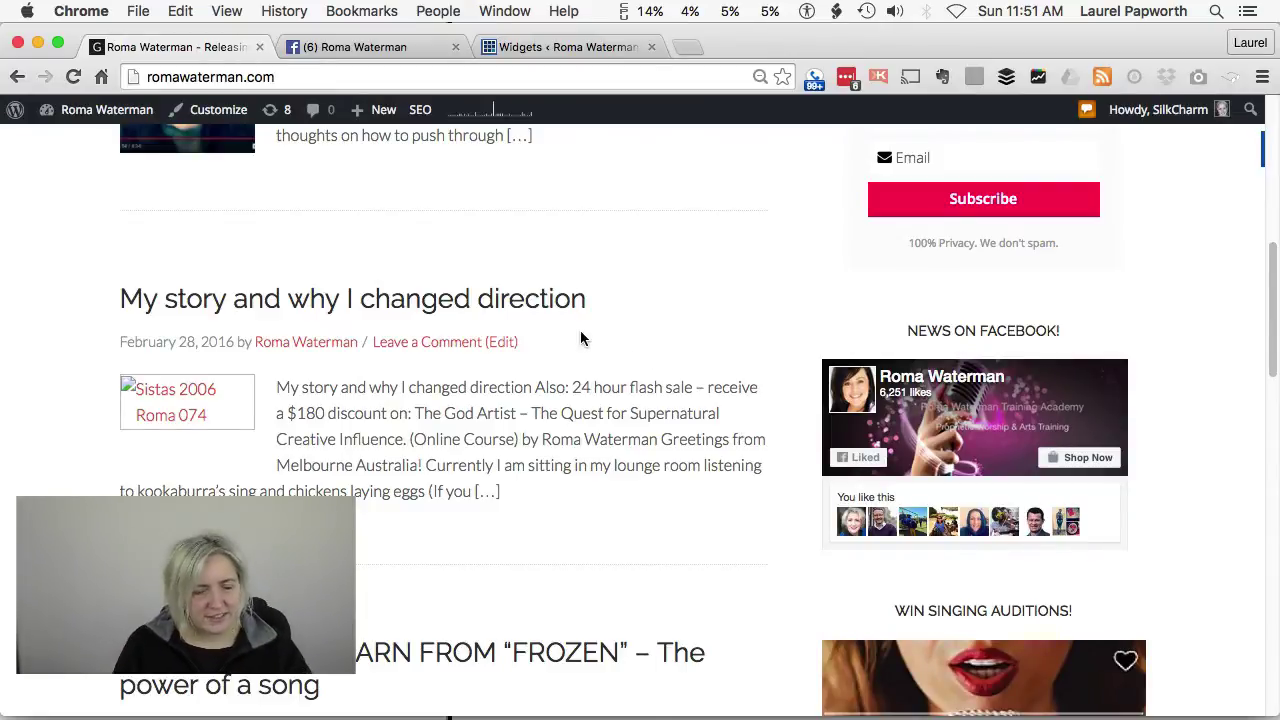
Copy the Roma Waterman Facebook page's web address and reload it to confirm the like
left_click(383, 50)
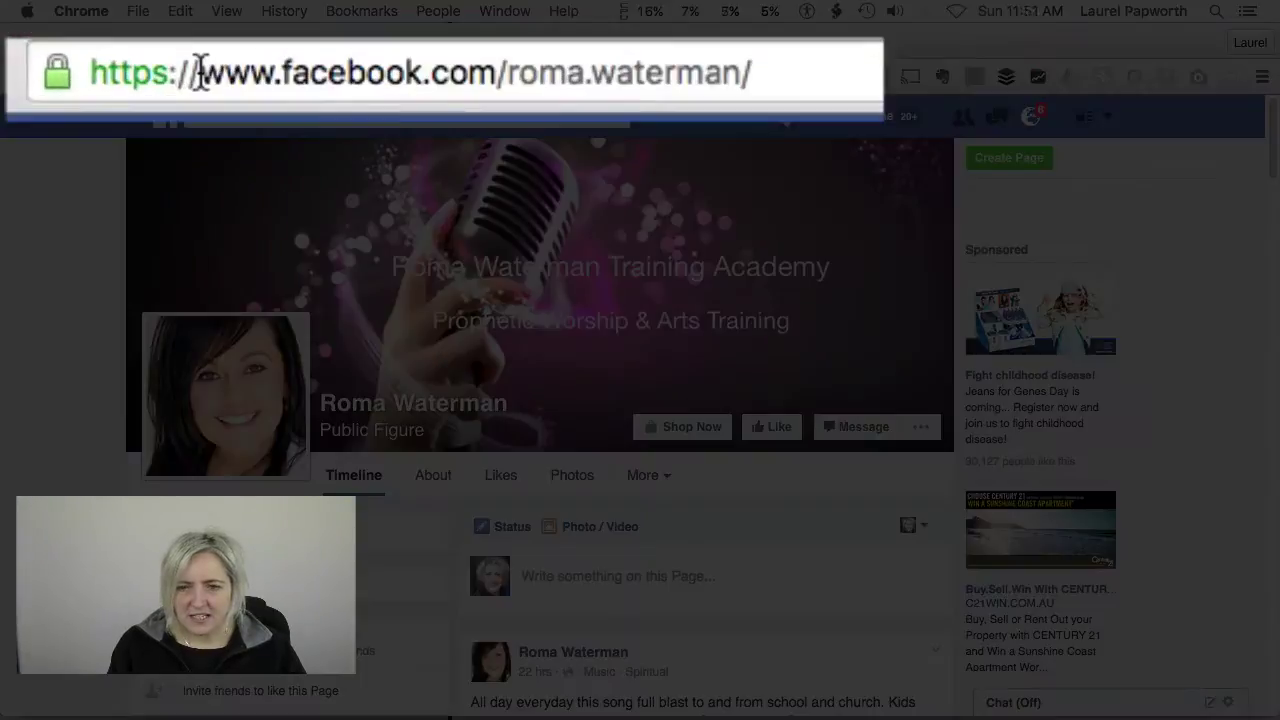
left_click_drag(193, 77, 468, 77)
left_click(845, 85)
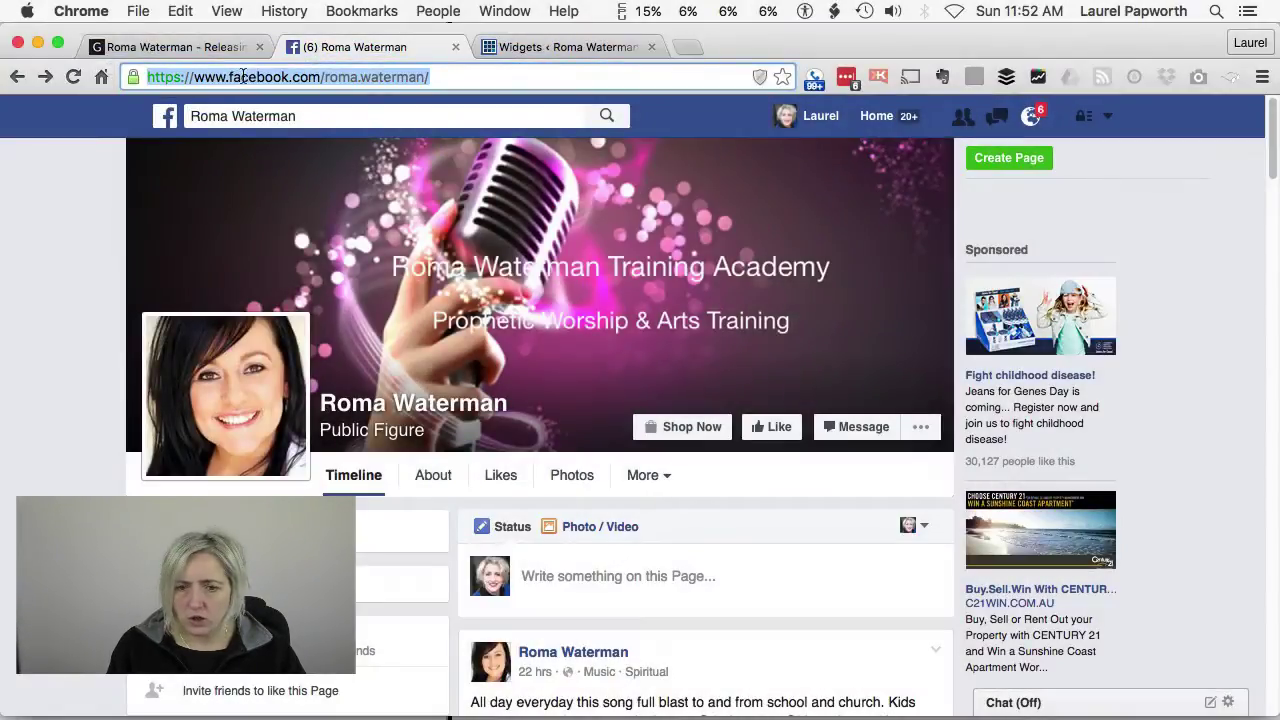
right_click(242, 76)
left_click(275, 104)
left_click(457, 77)
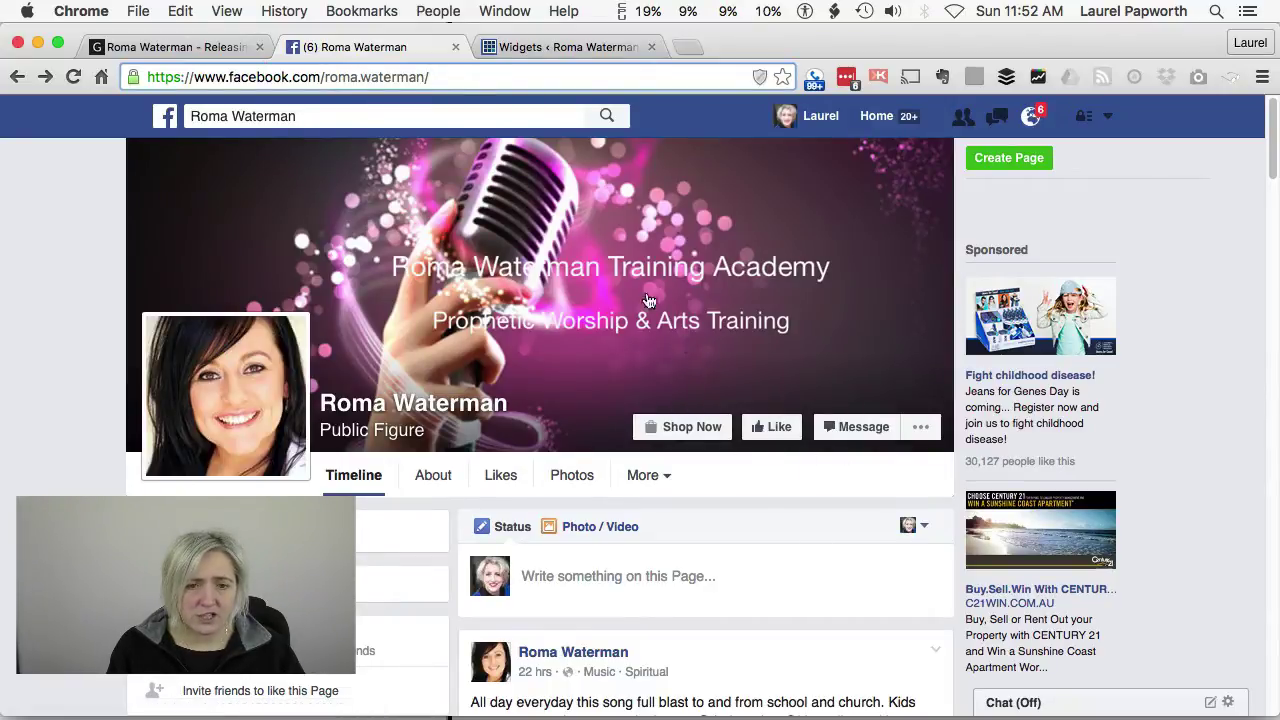
key("Return")
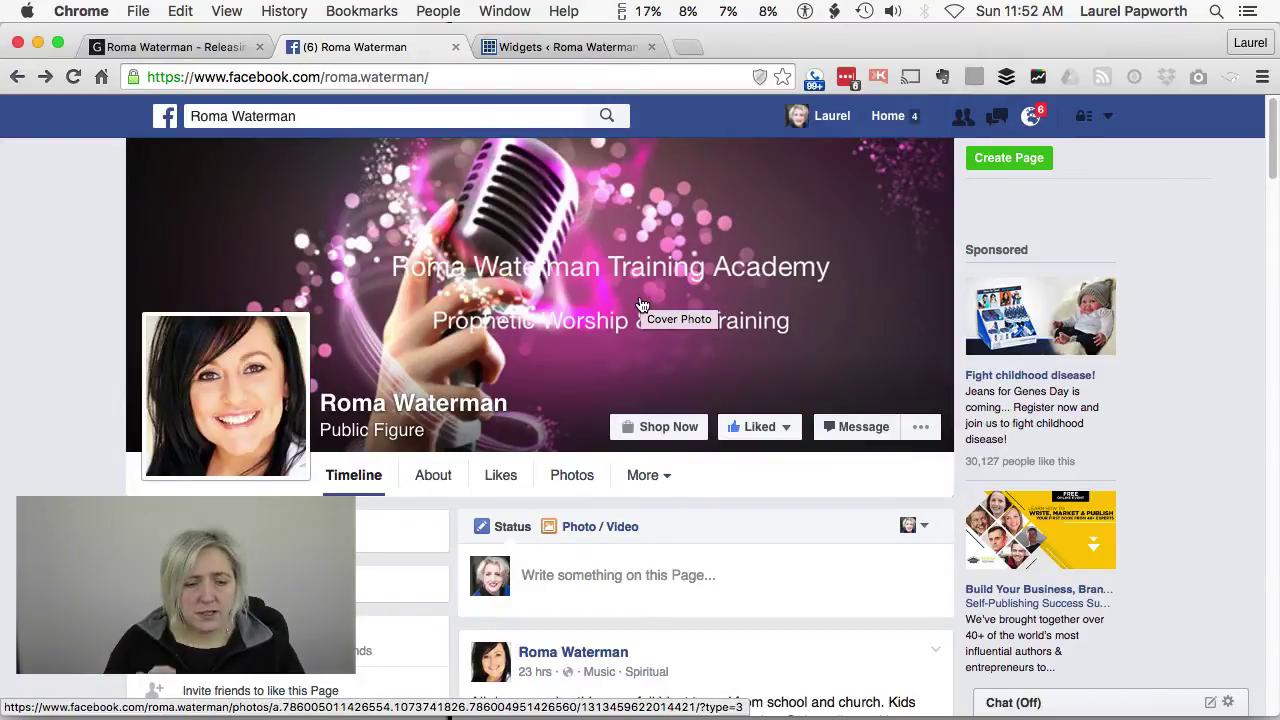
left_click(540, 50)
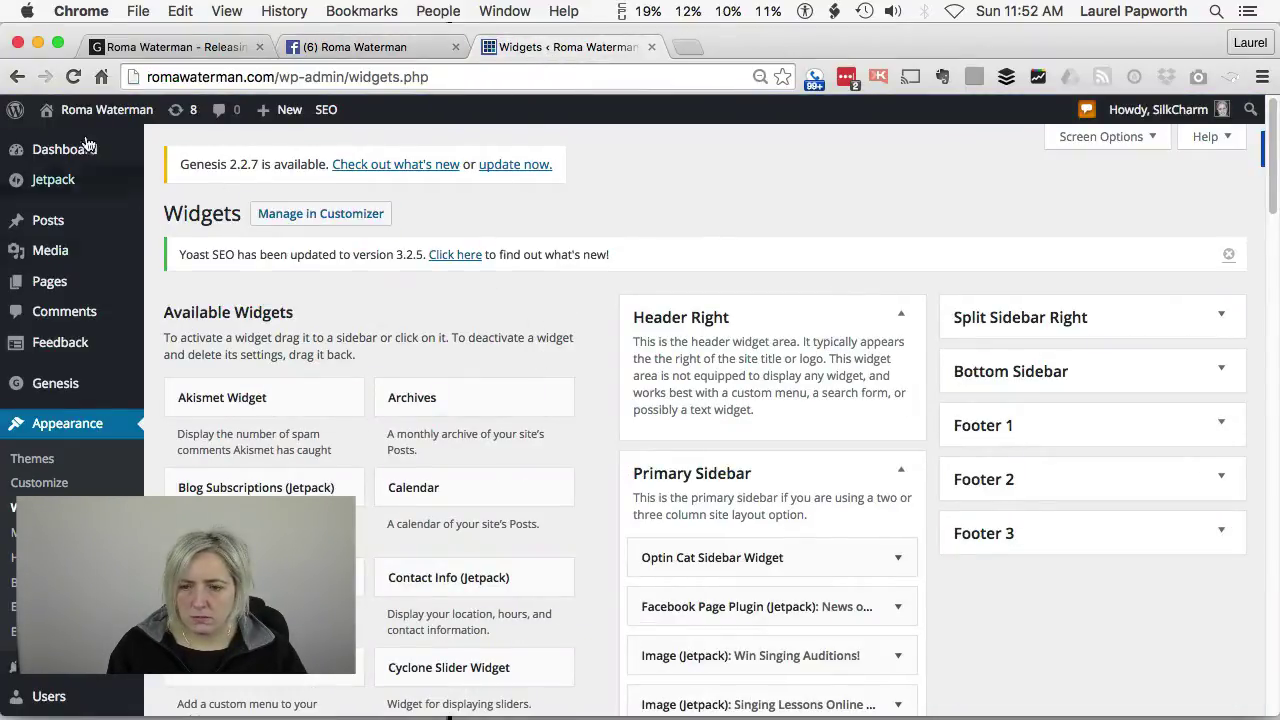
mouse_move(88, 126)
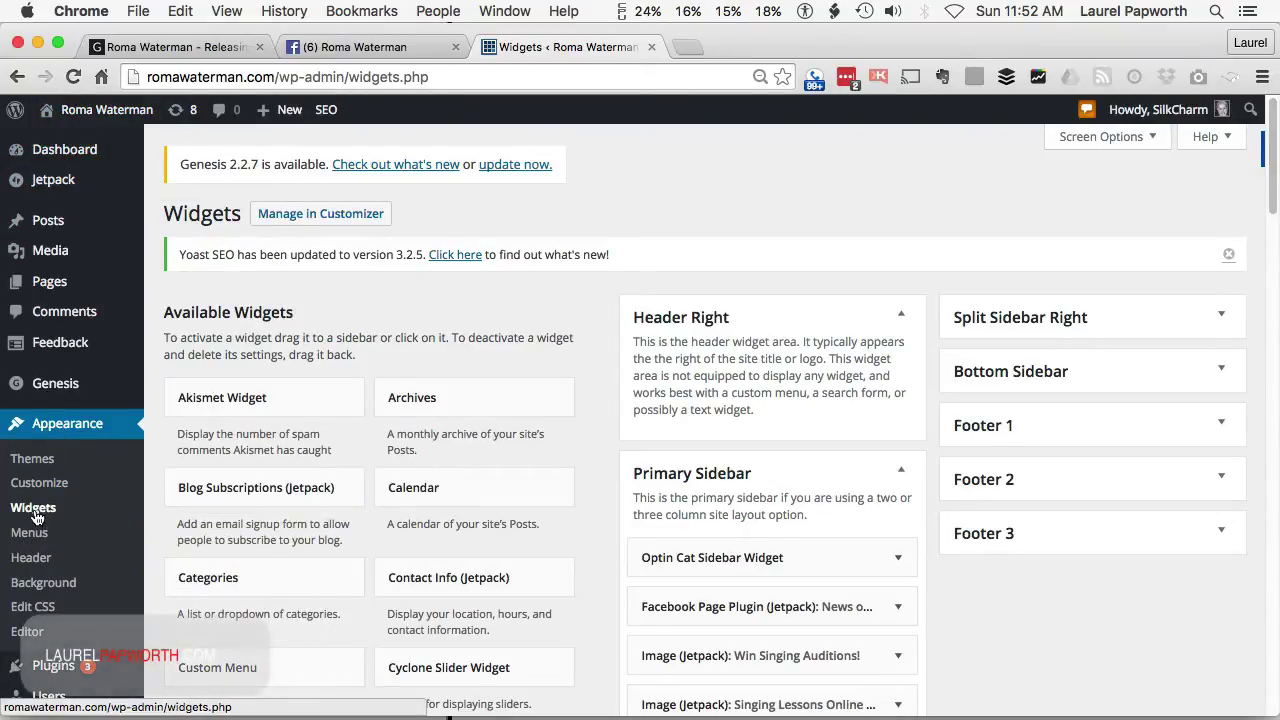
scroll(380, 525, "down", 5)
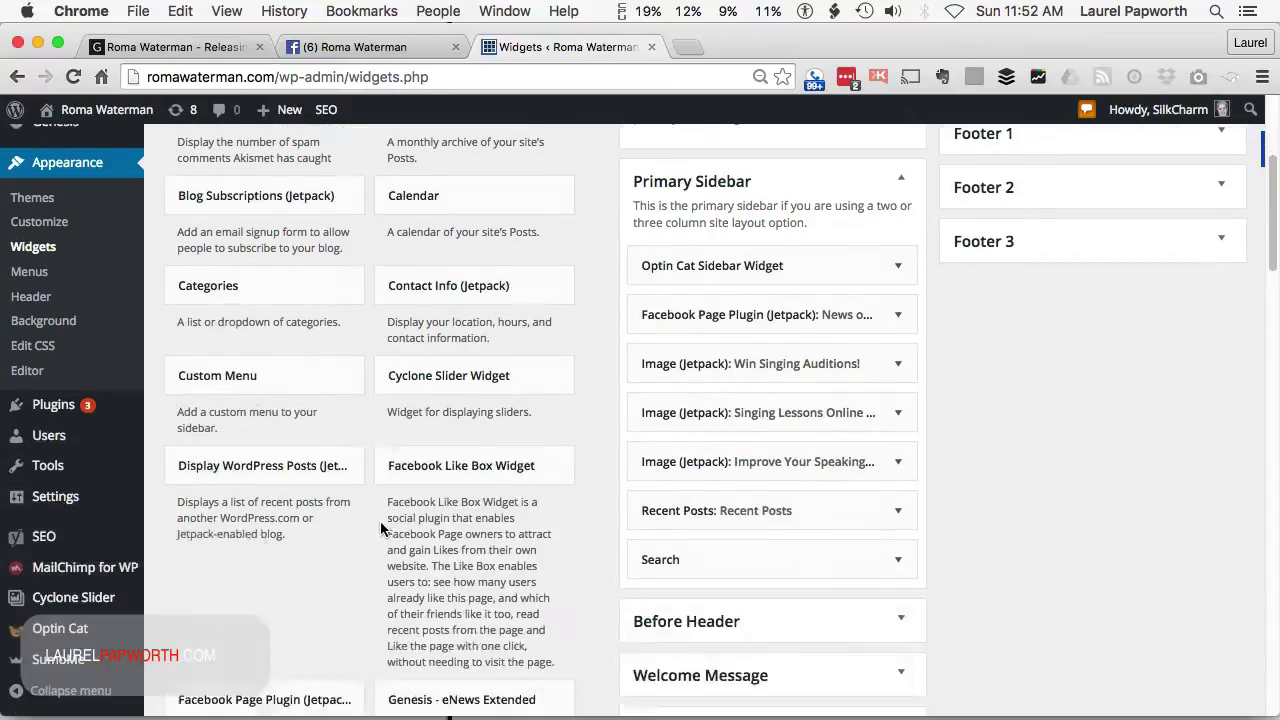
scroll(380, 528, "down", 3)
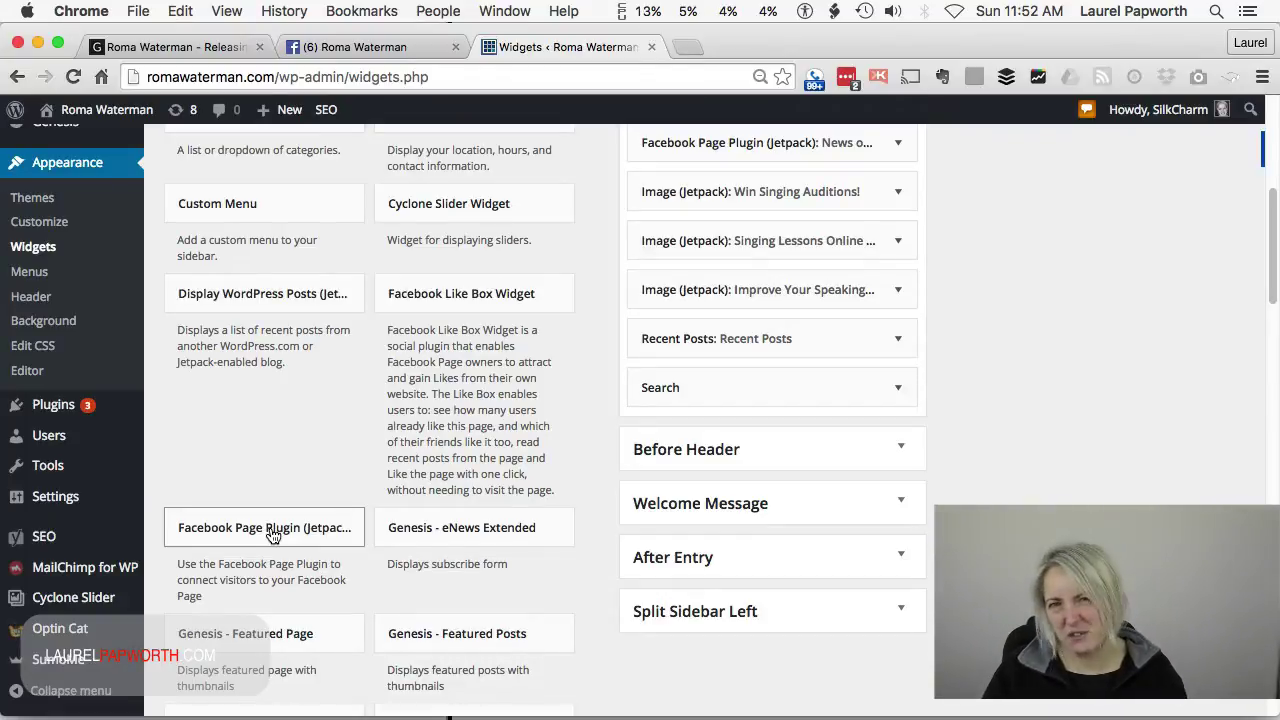
Add a new Facebook Page Plugin (Jetpack) widget to the top of the Primary Sidebar
left_click_drag(266, 531, 738, 231)
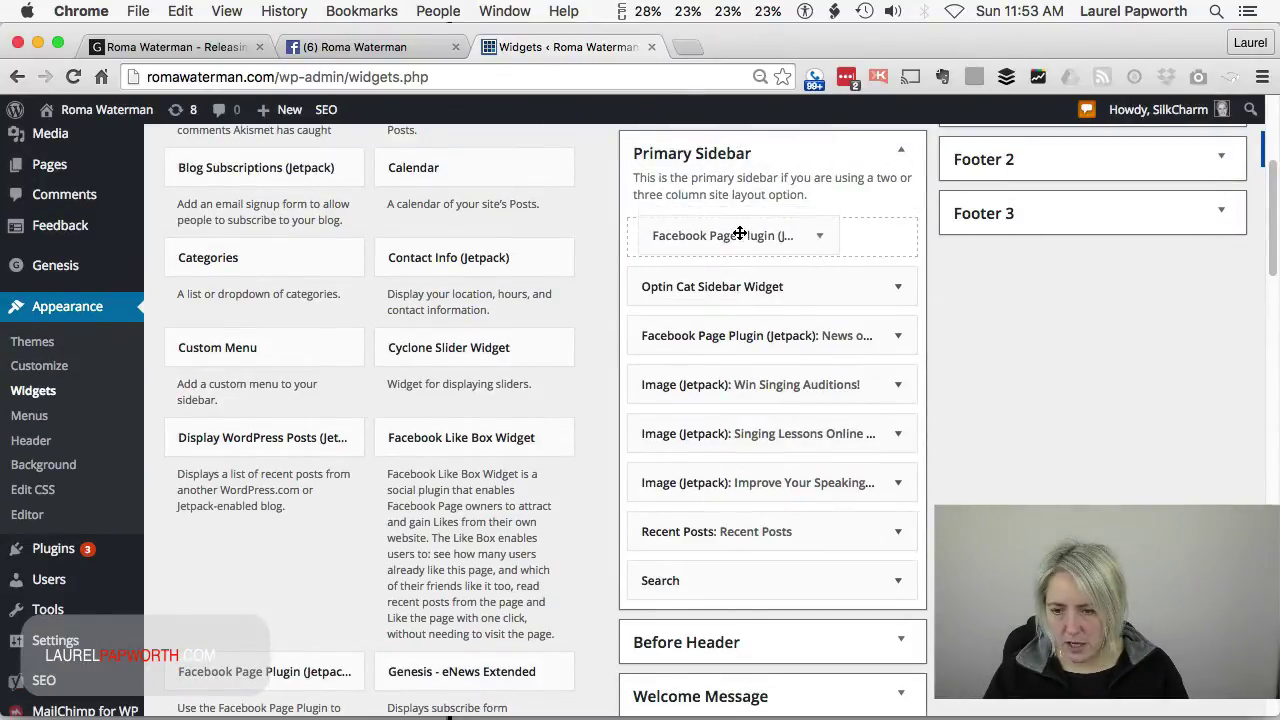
left_click(140, 47)
scroll(996, 358, "up", 5)
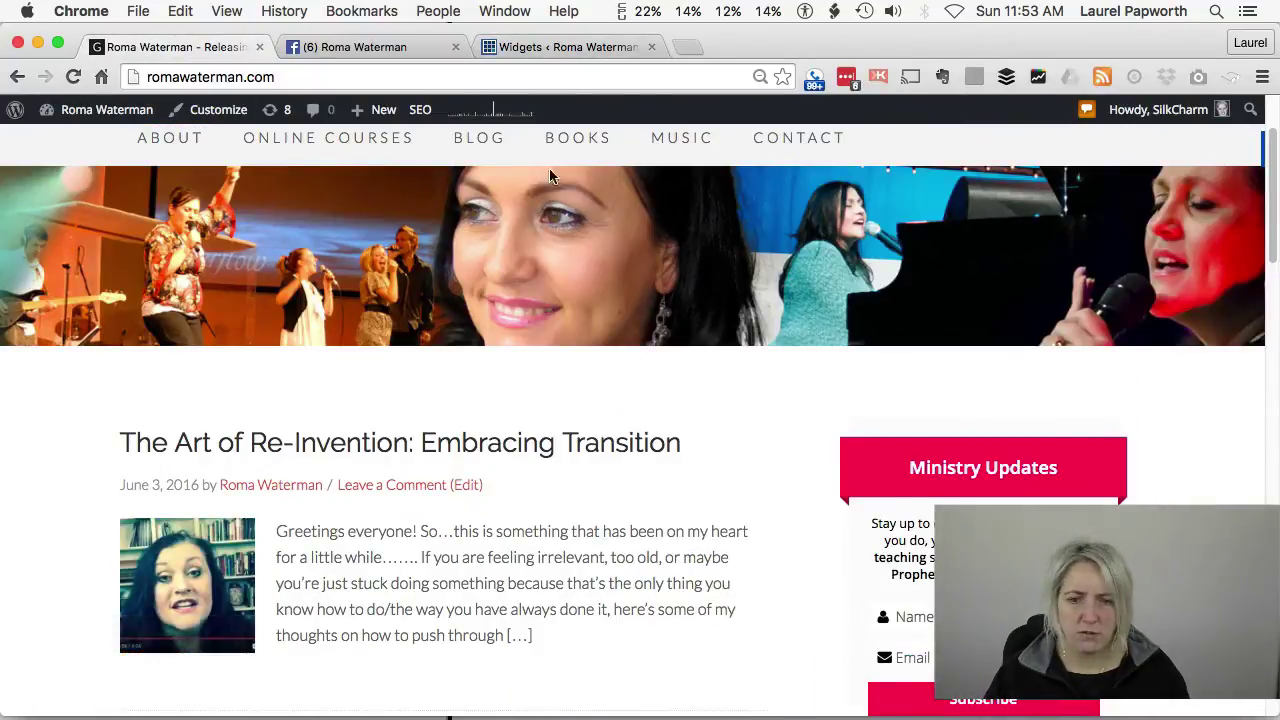
left_click(539, 48)
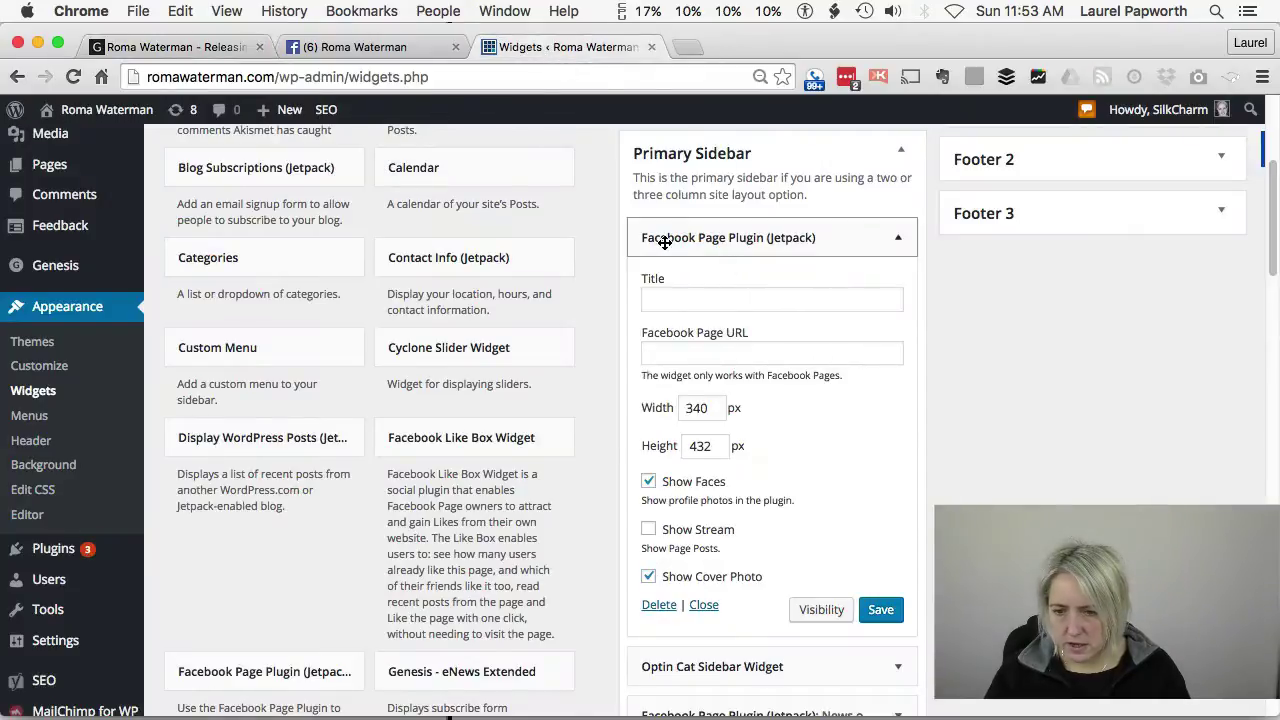
left_click(752, 302)
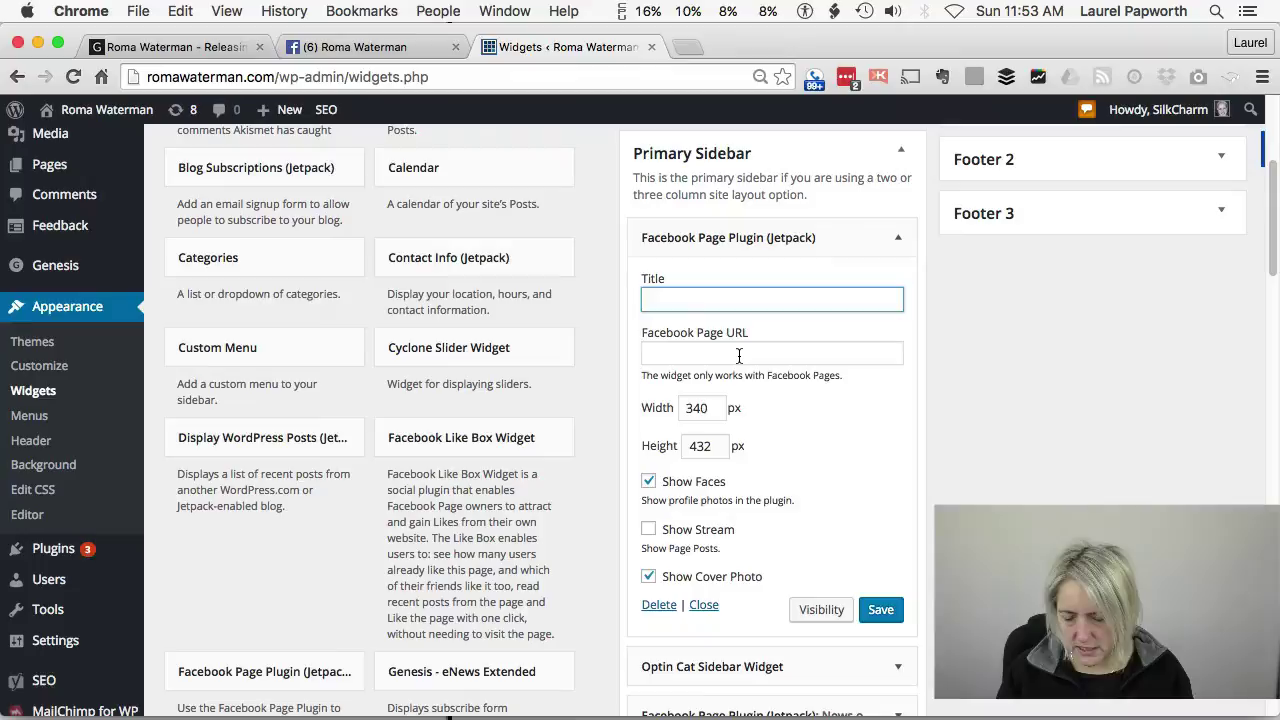
Title the new widget 'Like me on Facebook or ELSE!!' and paste in the Facebook page URL
type("Like me on Facebook or ELSE!!")
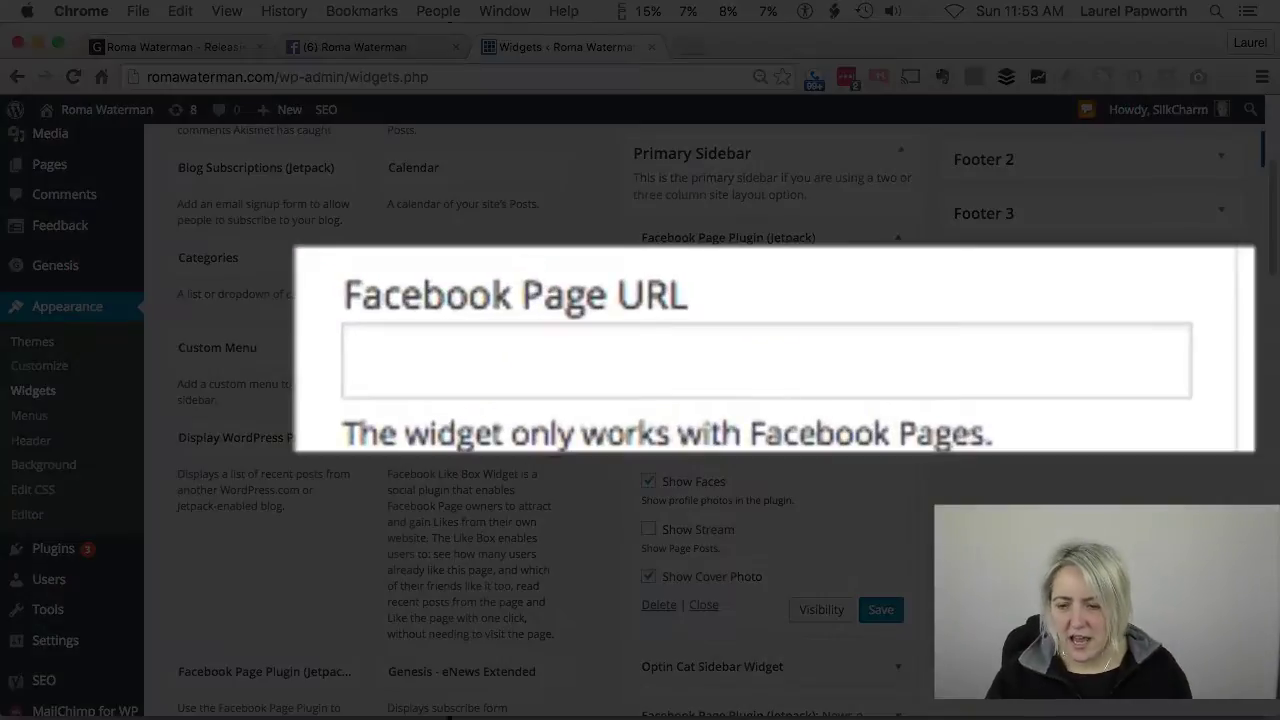
left_click(750, 354)
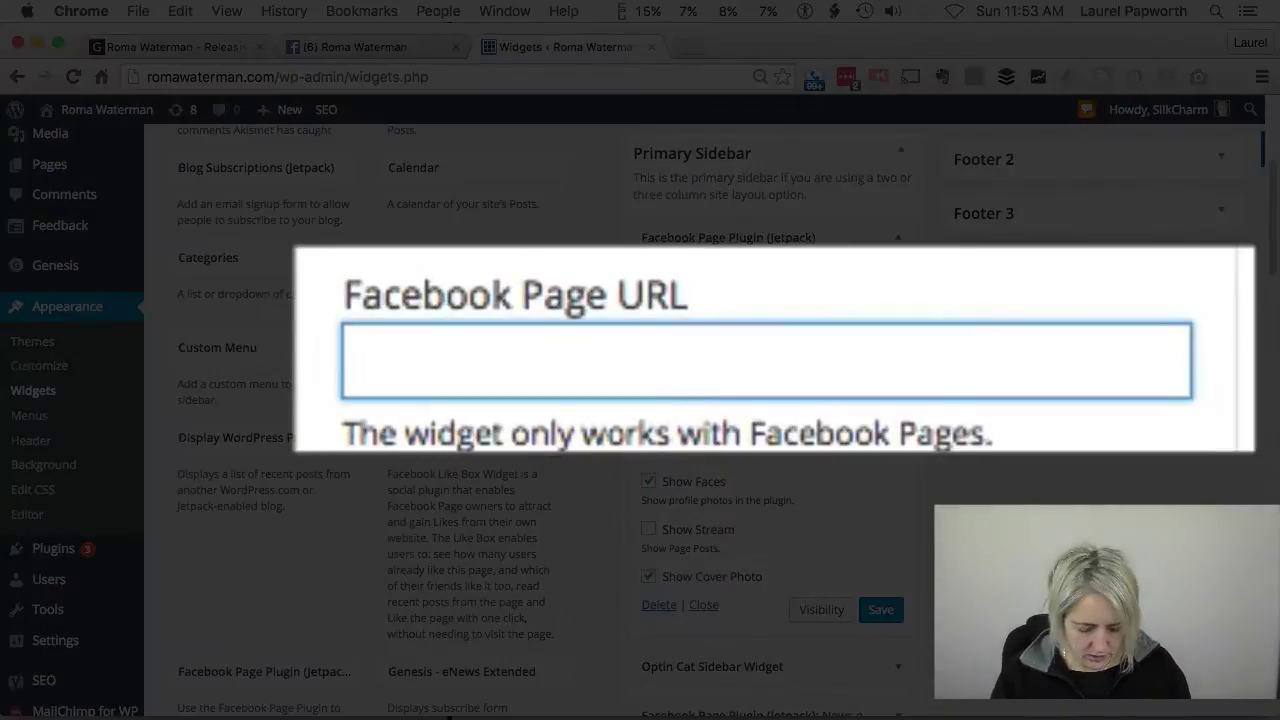
type("https://www.facebook.com/roma.waterman/")
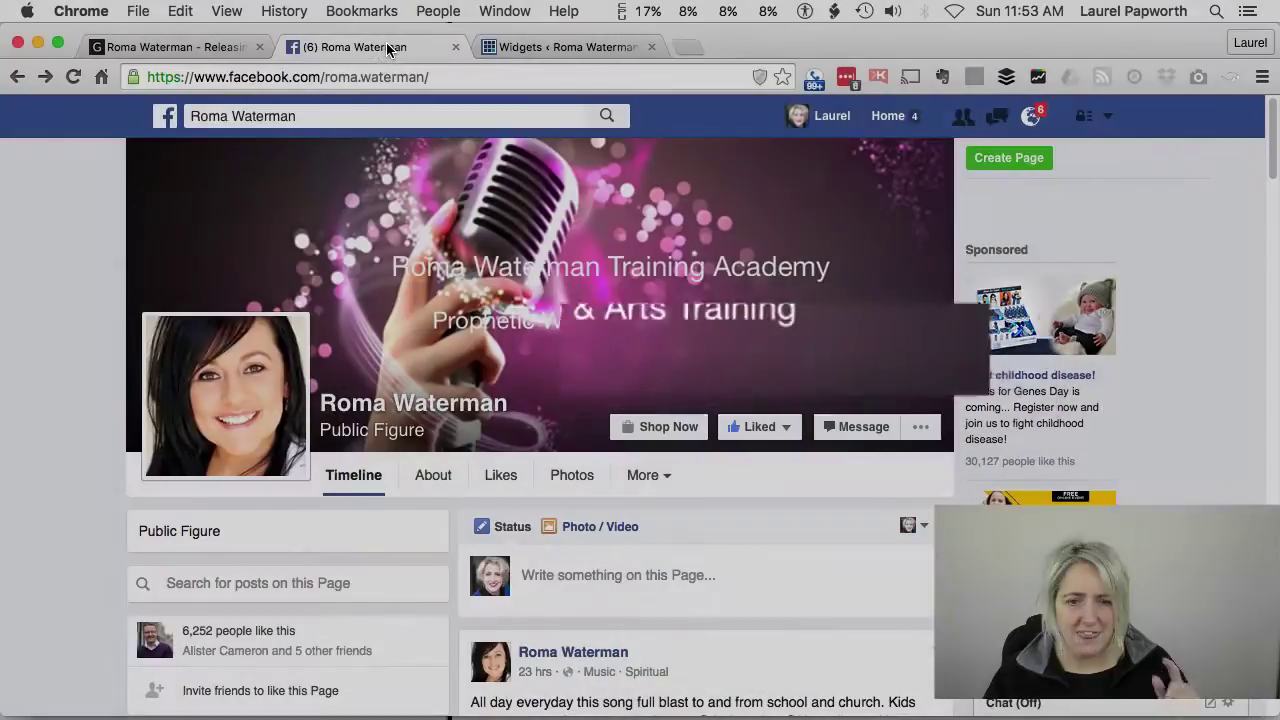
left_click(417, 45)
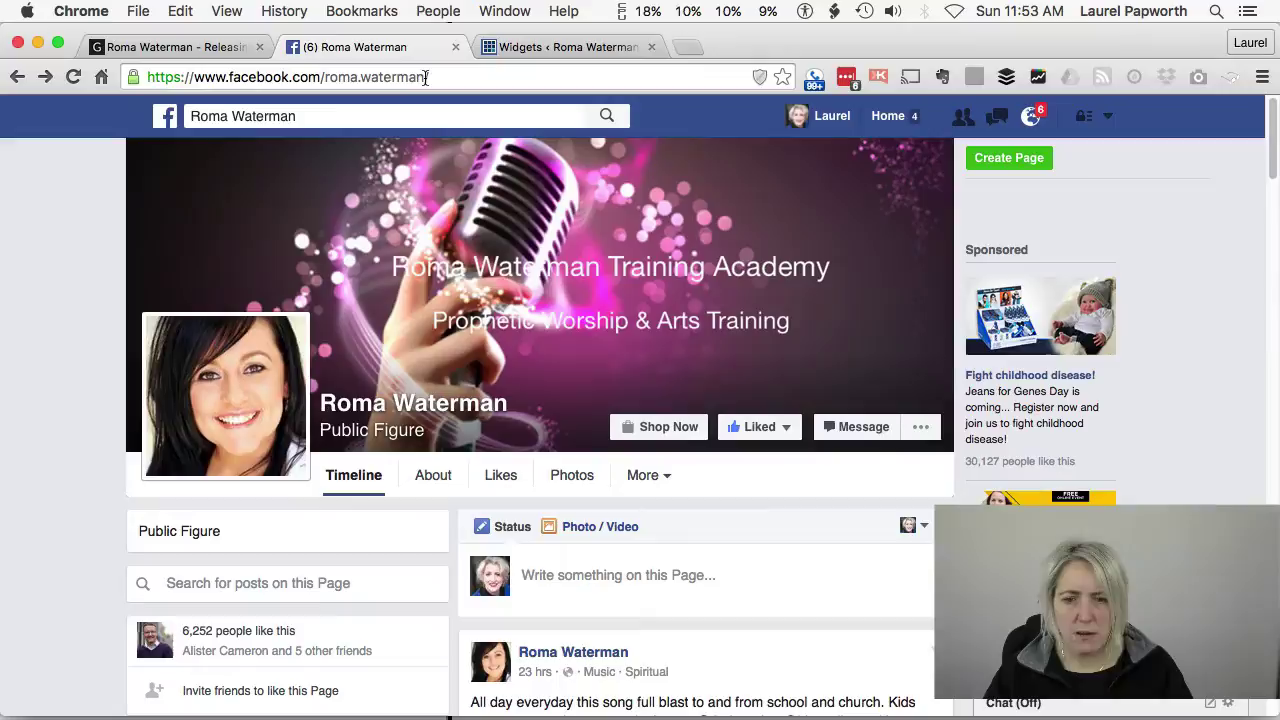
left_click(540, 46)
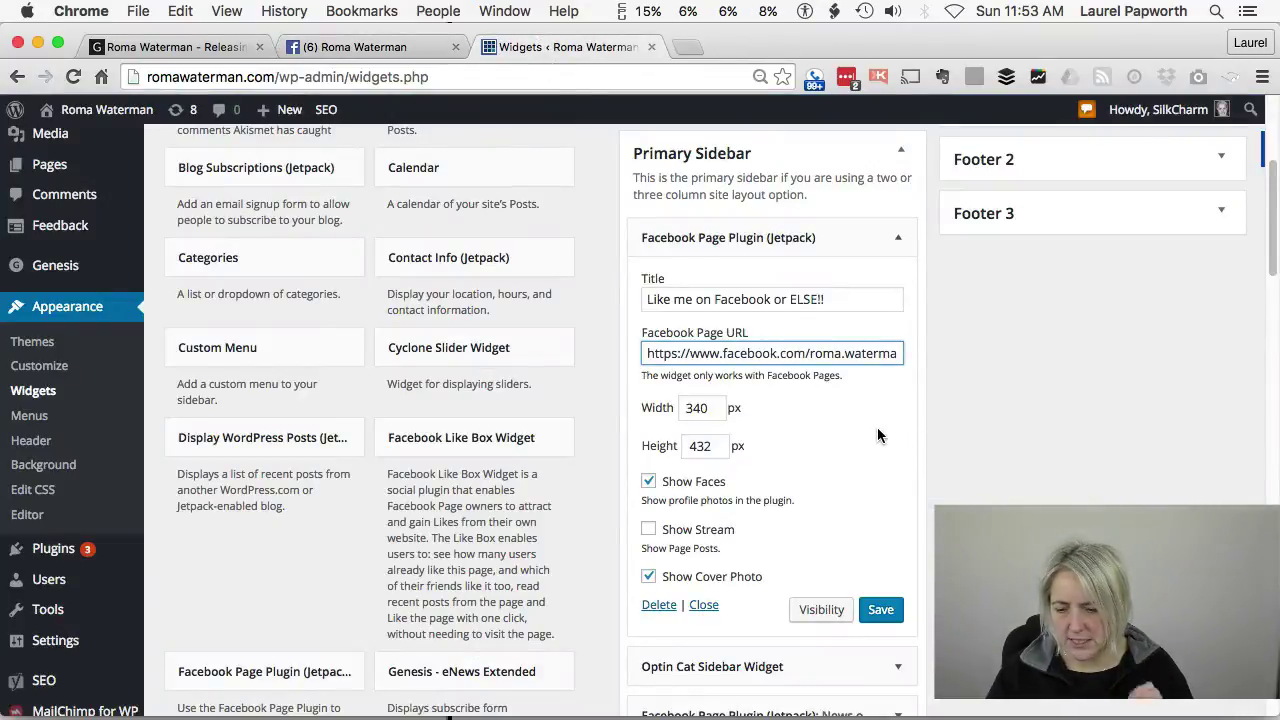
scroll(813, 493, "down", 5)
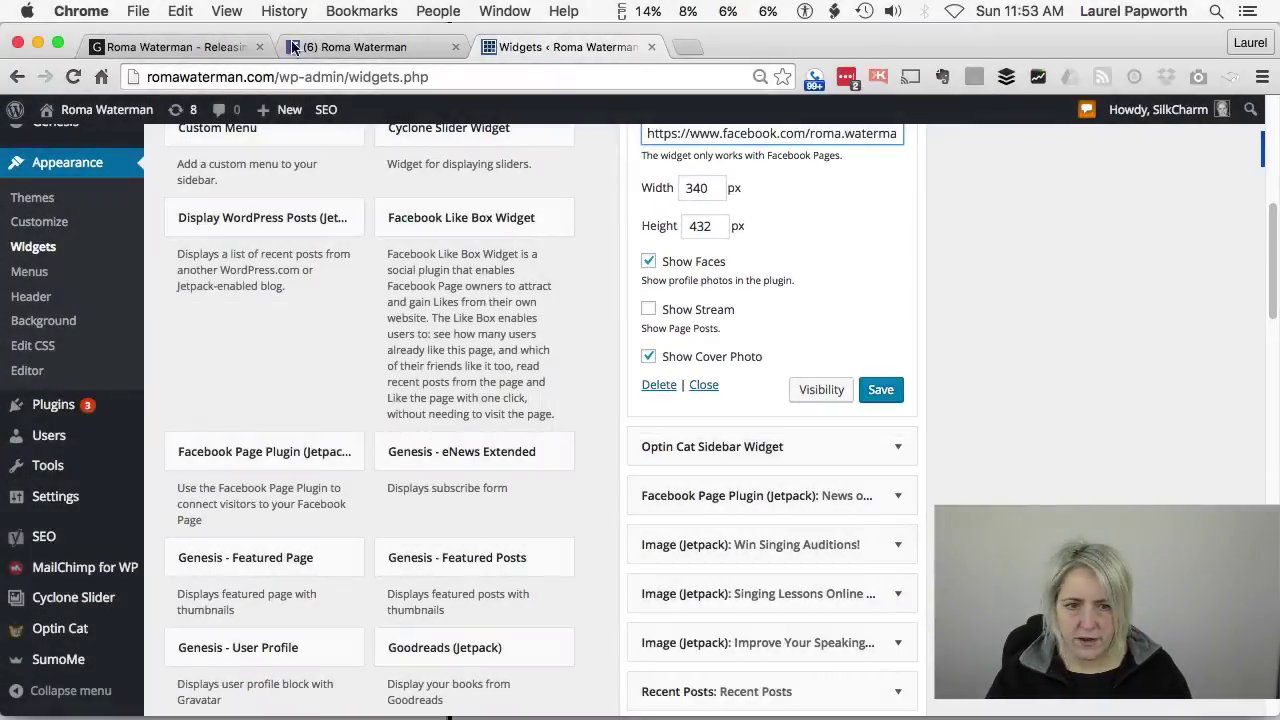
Compare against the live site, then save the new Facebook widget's title and URL
left_click(213, 44)
scroll(781, 486, "down", 5)
scroll(781, 486, "down", 3)
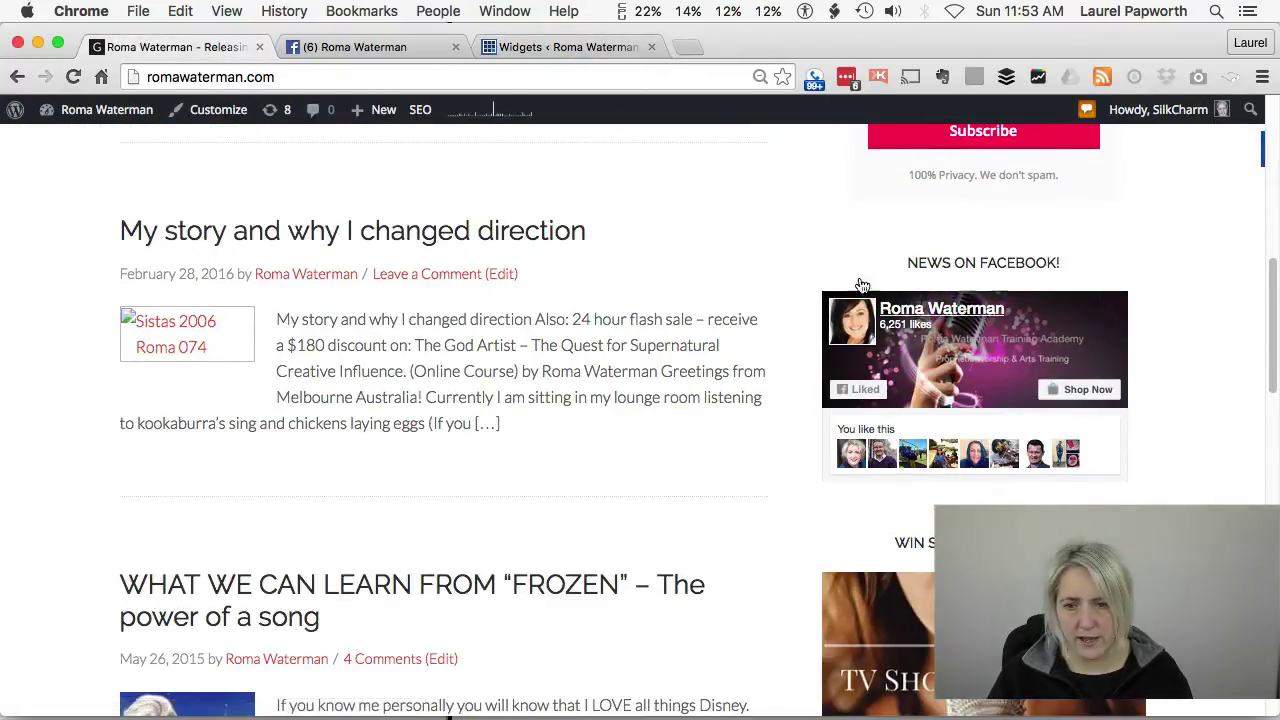
left_click(557, 47)
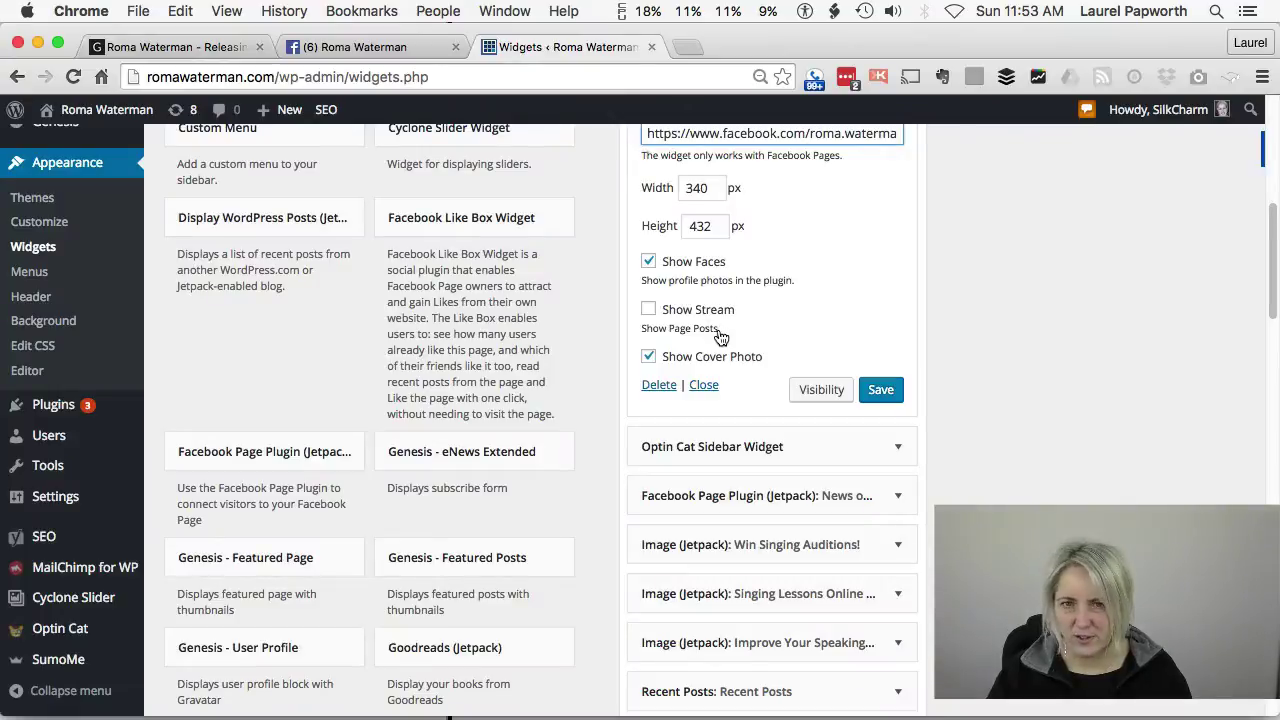
left_click(171, 46)
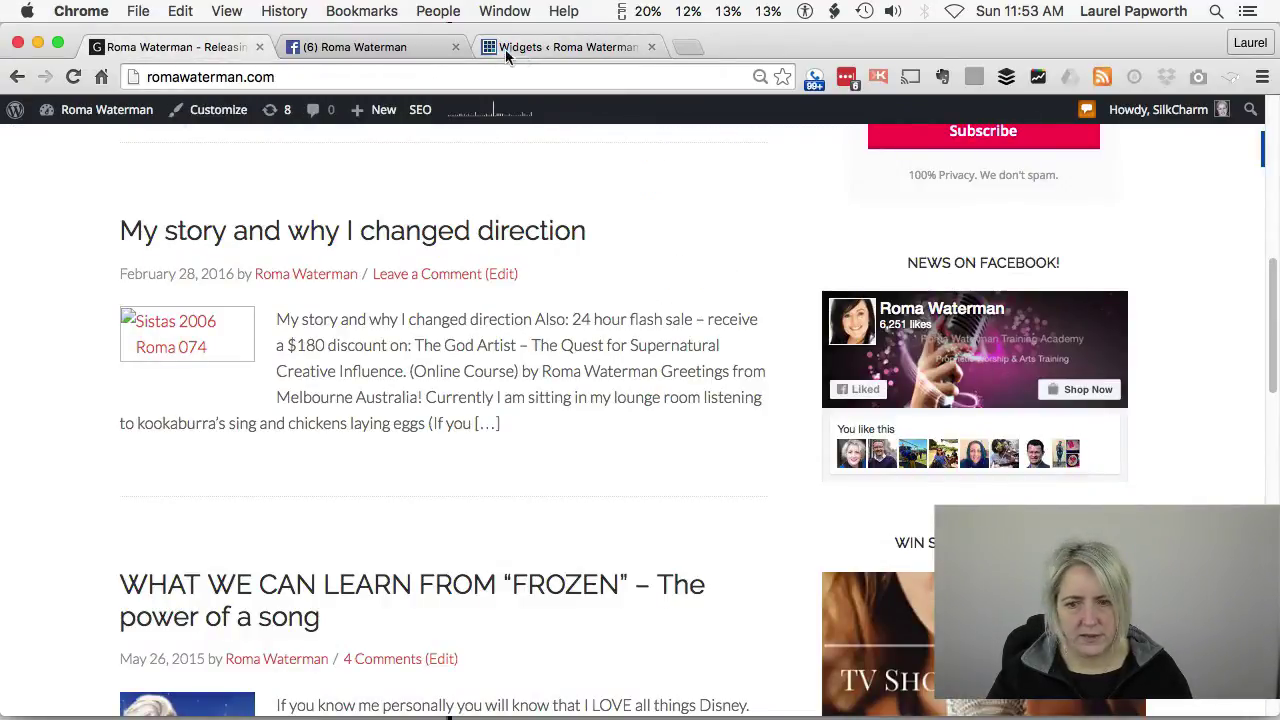
left_click(560, 50)
left_click(881, 396)
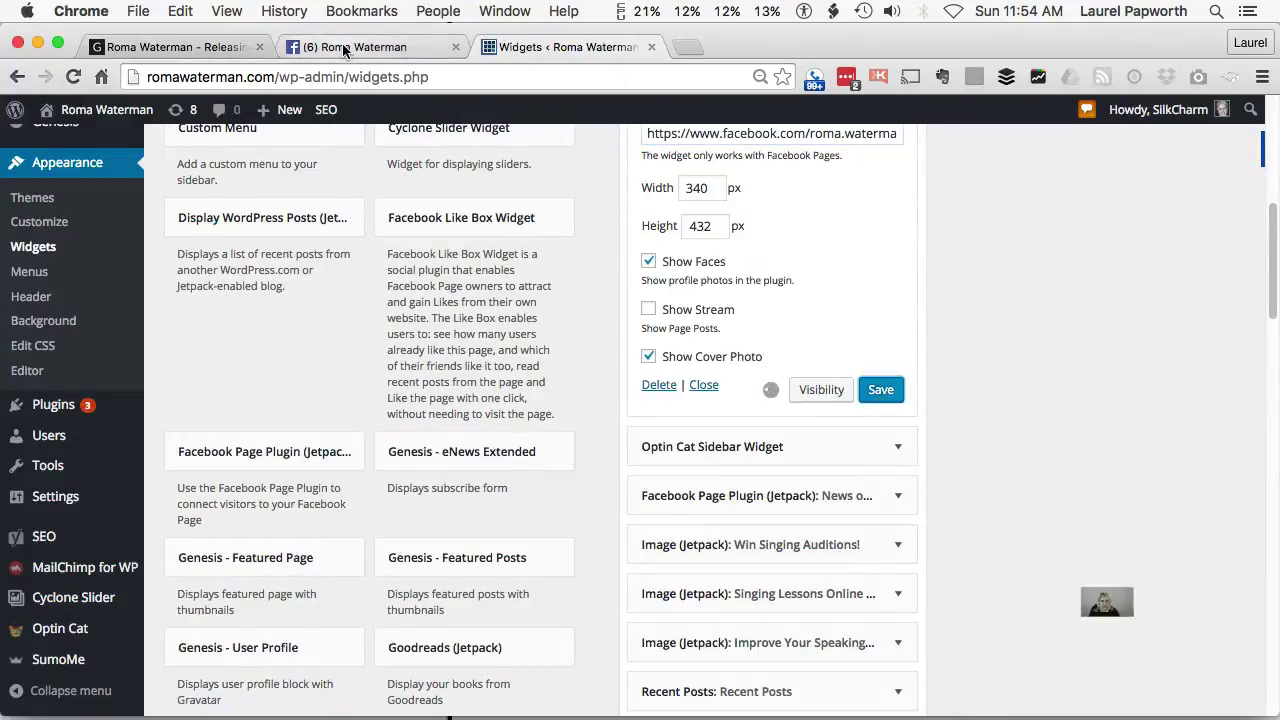
left_click(150, 46)
left_click(348, 80)
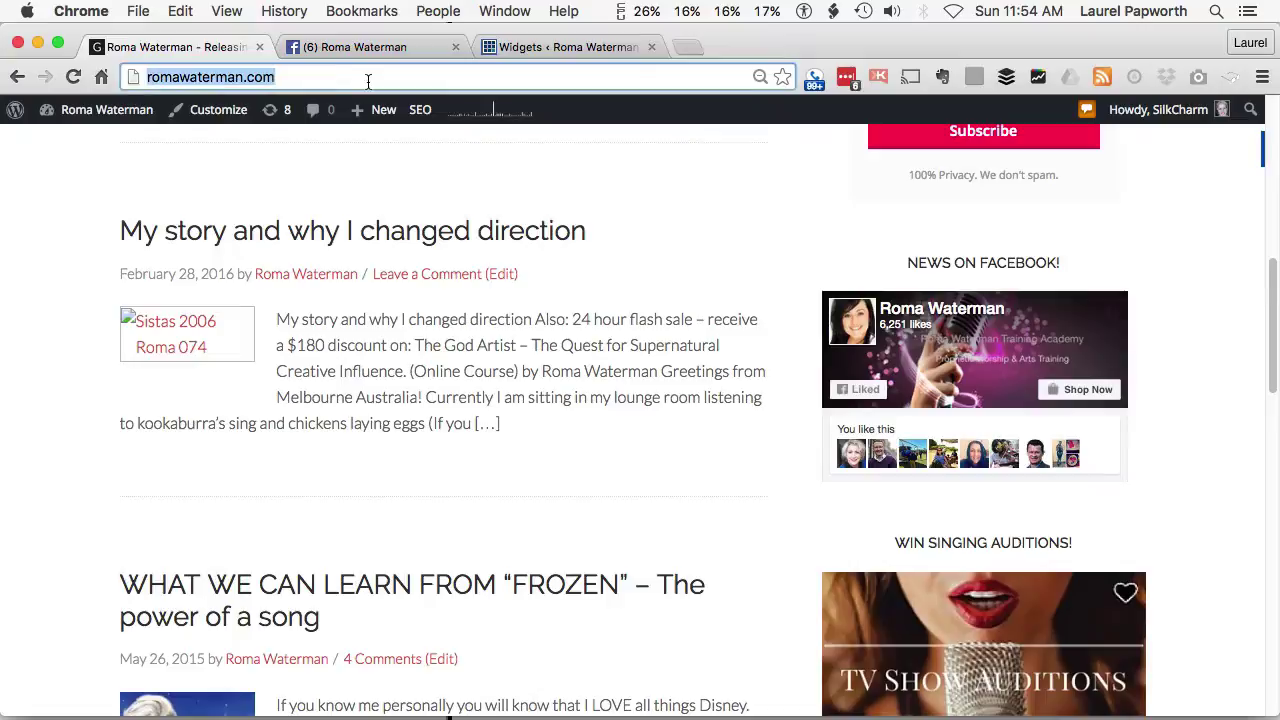
Reload the live site and check the sidebar's two Facebook boxes
key("Return")
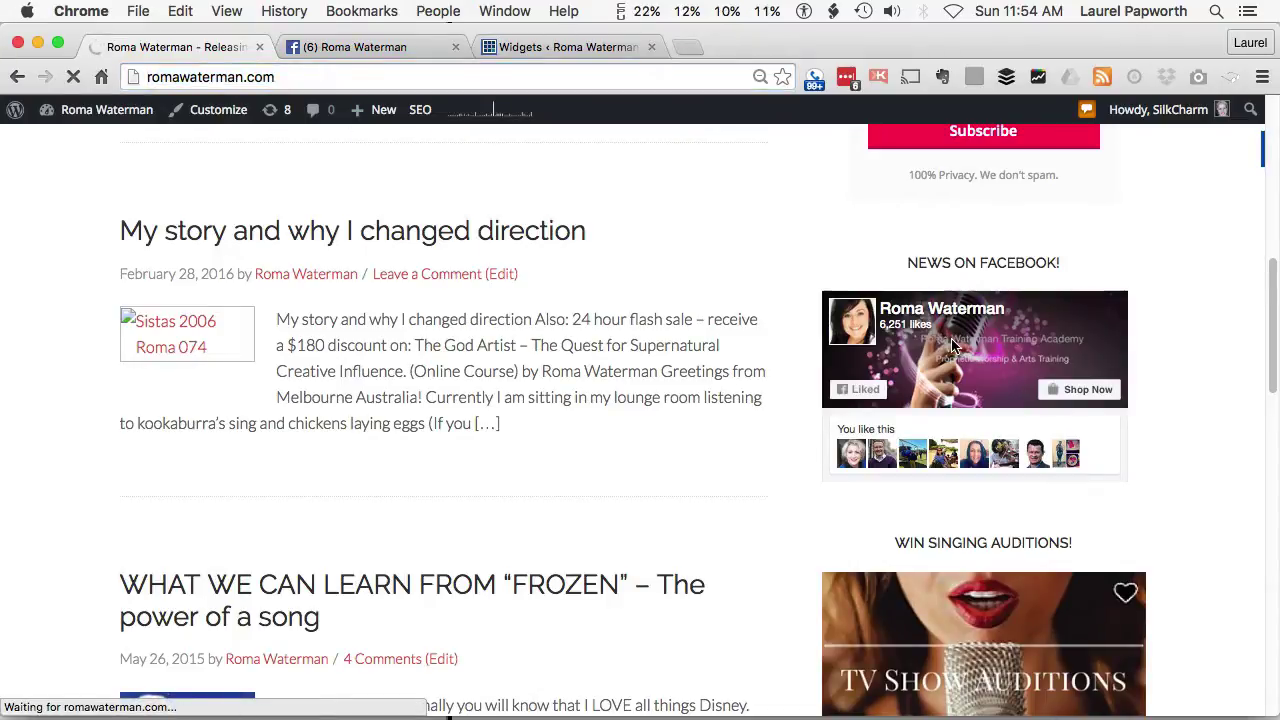
scroll(951, 346, "down", 3)
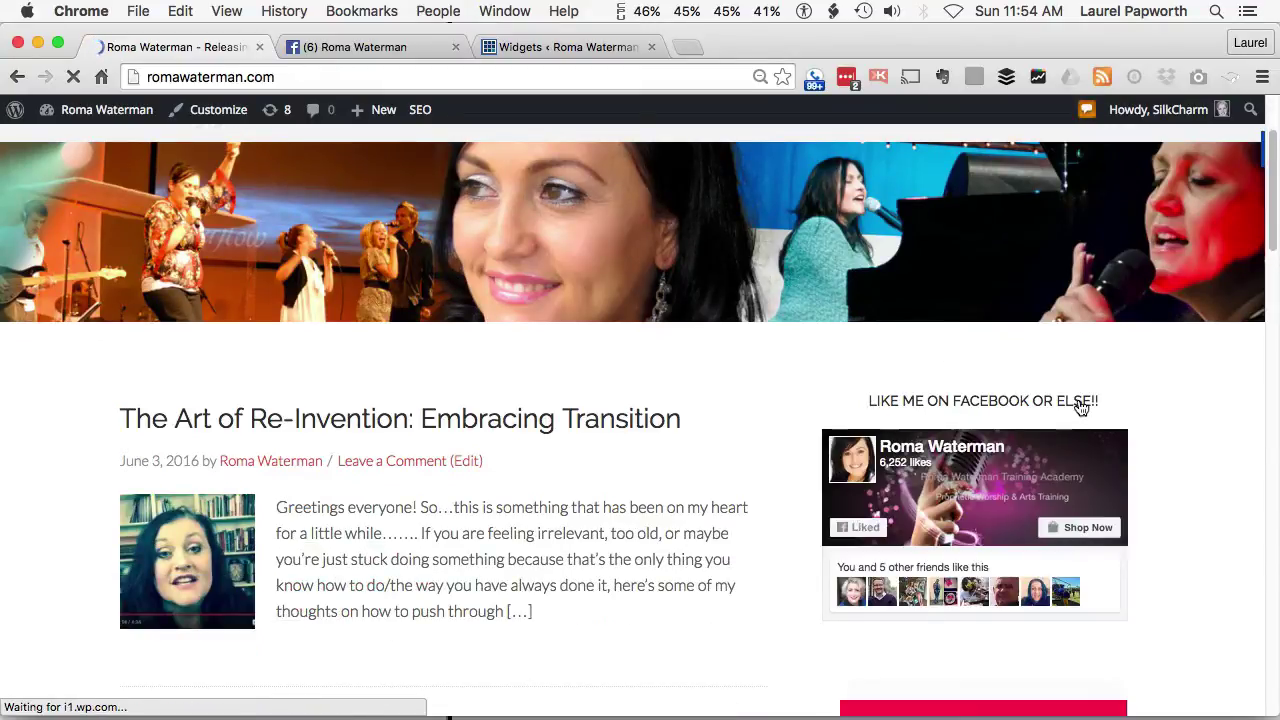
scroll(1078, 410, "down", 3)
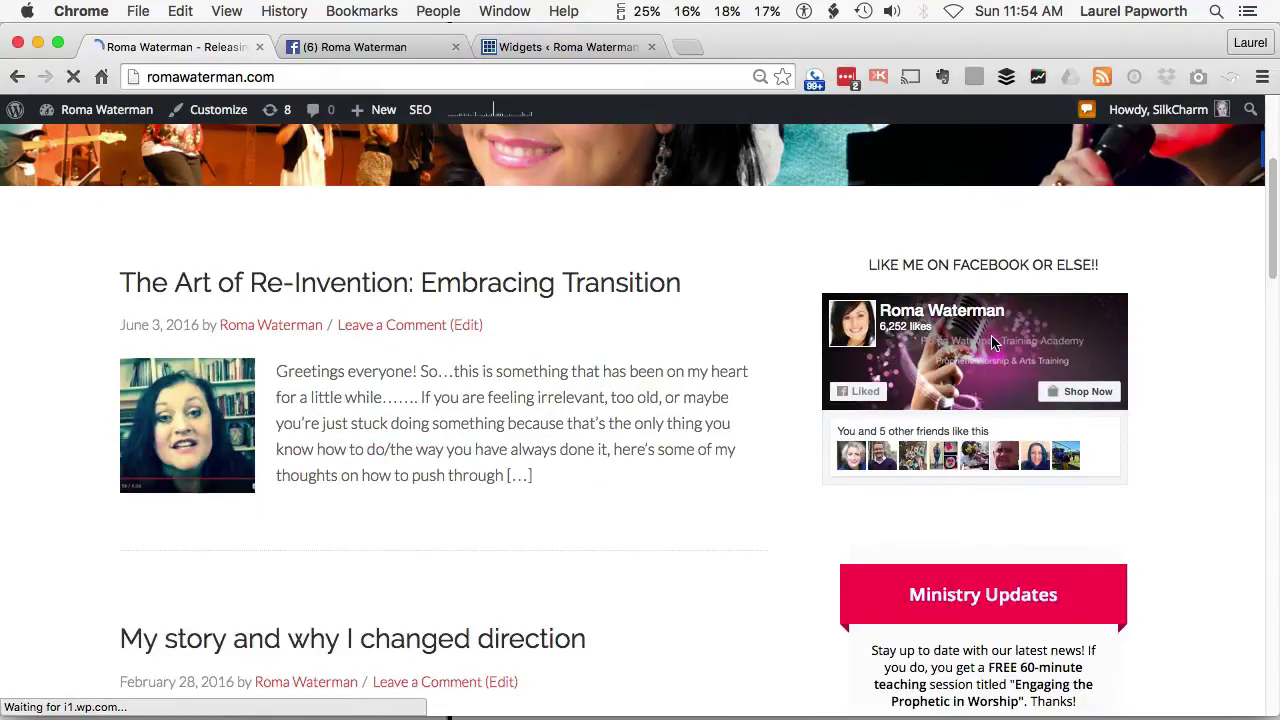
scroll(994, 355, "down", 10)
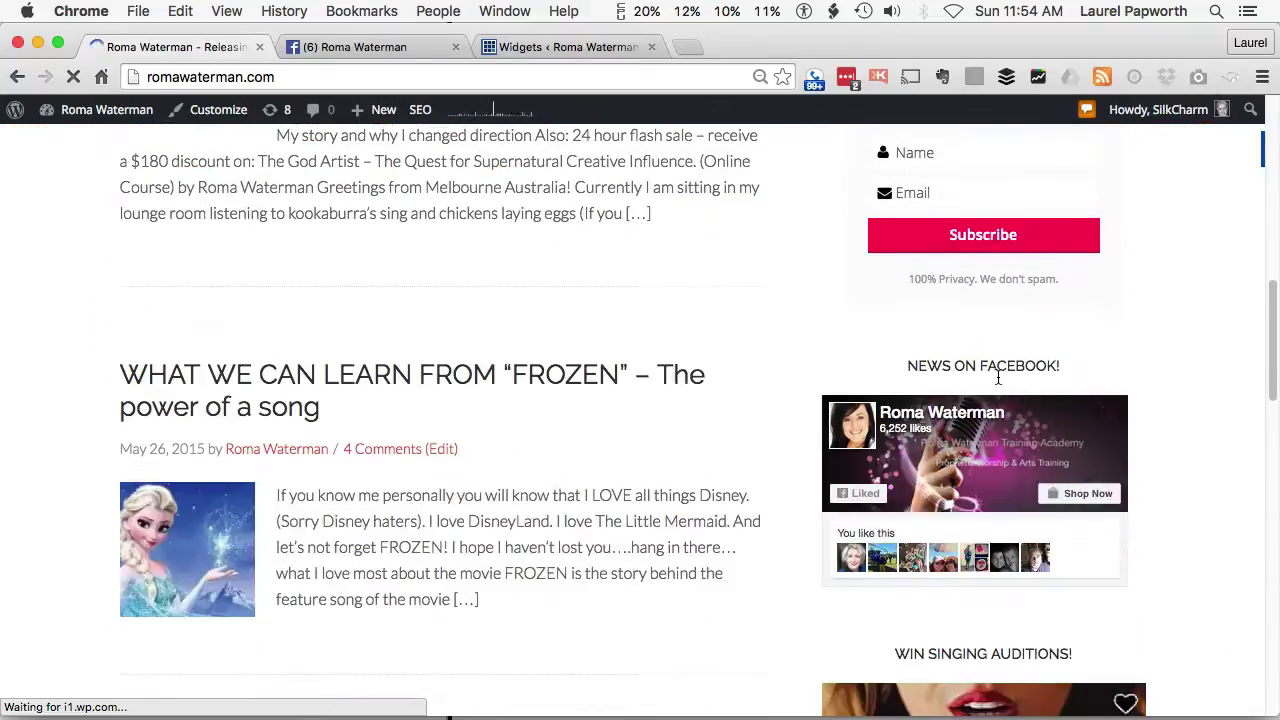
scroll(958, 470, "up", 10)
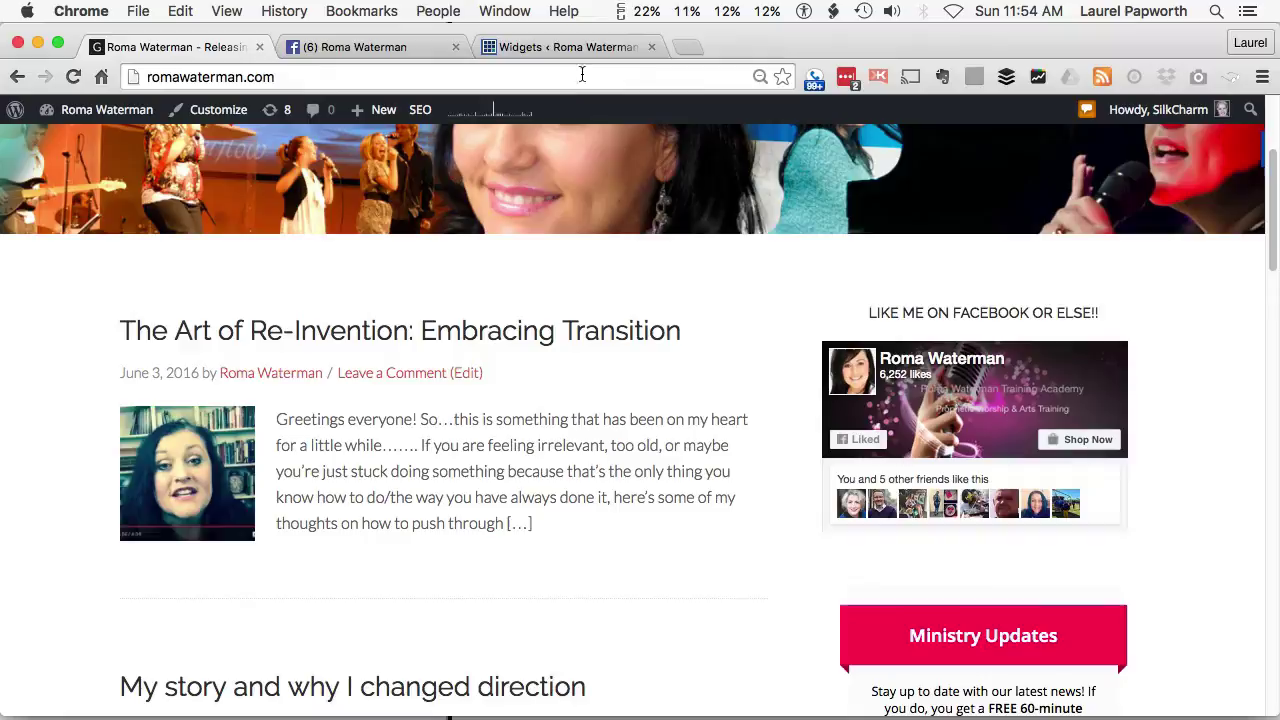
Collapse the 'Like me on Facebook or ELSE!!' widget and drag it into Inactive Widgets
left_click(556, 47)
scroll(959, 401, "up", 5)
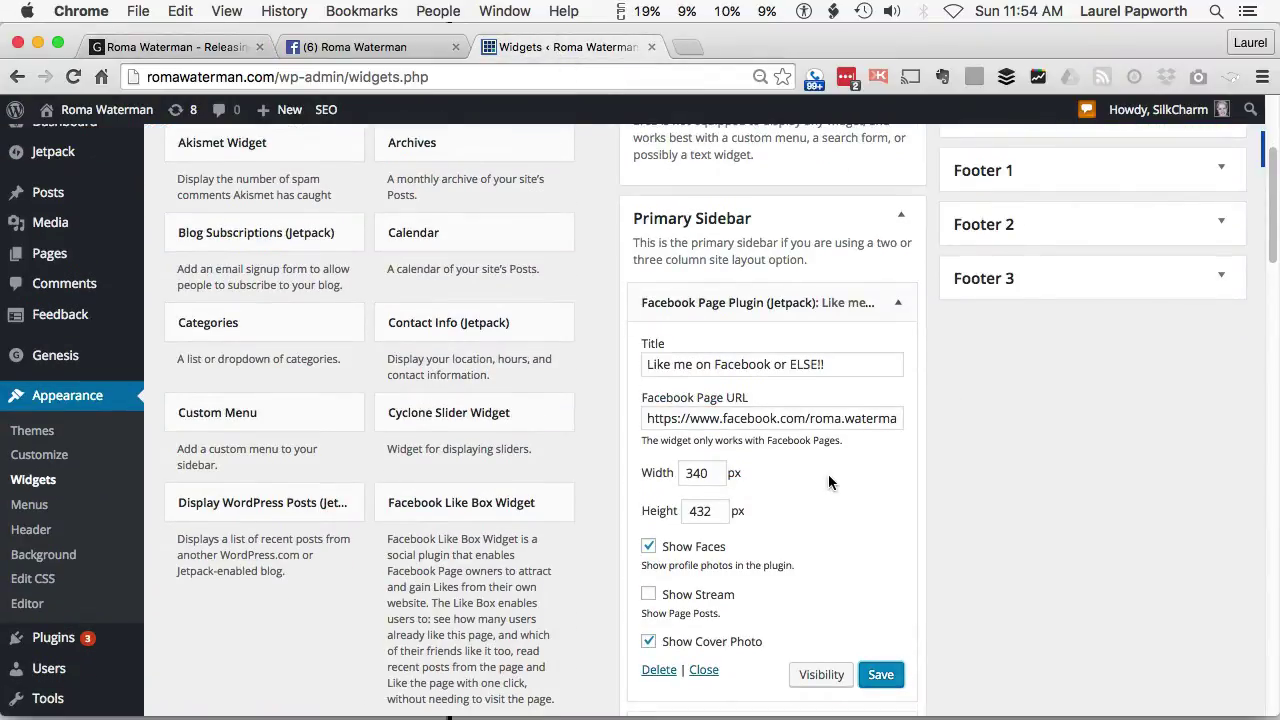
scroll(829, 464, "down", 3)
scroll(710, 240, "up", 1)
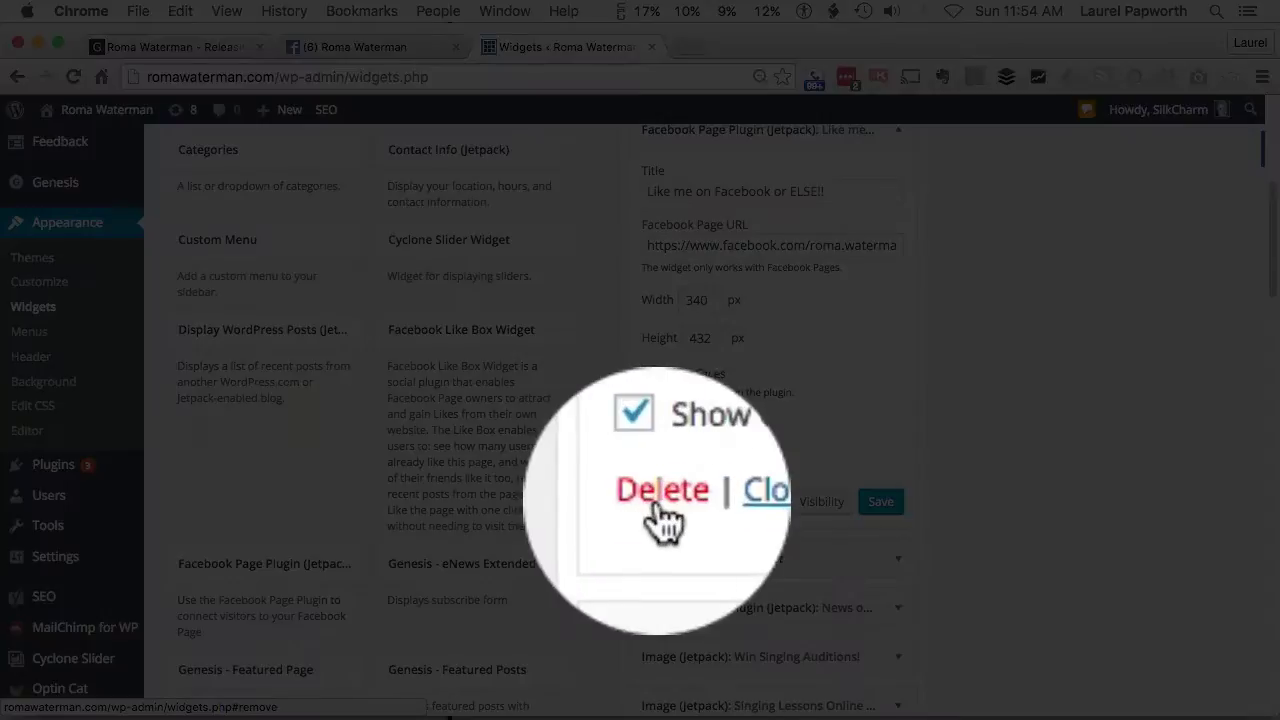
left_click(708, 503)
scroll(790, 400, "up", 3)
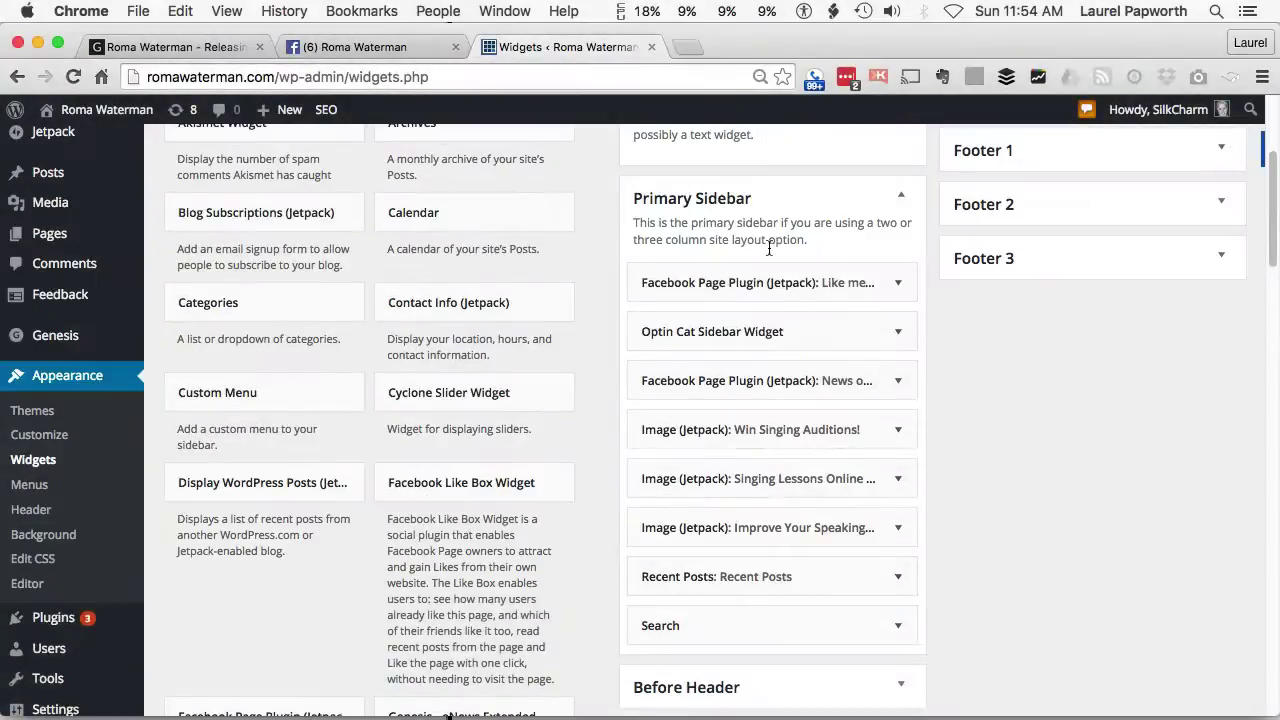
left_click_drag(671, 282, 594, 334)
left_click_drag(580, 307, 303, 502)
left_click_drag(324, 286, 323, 309)
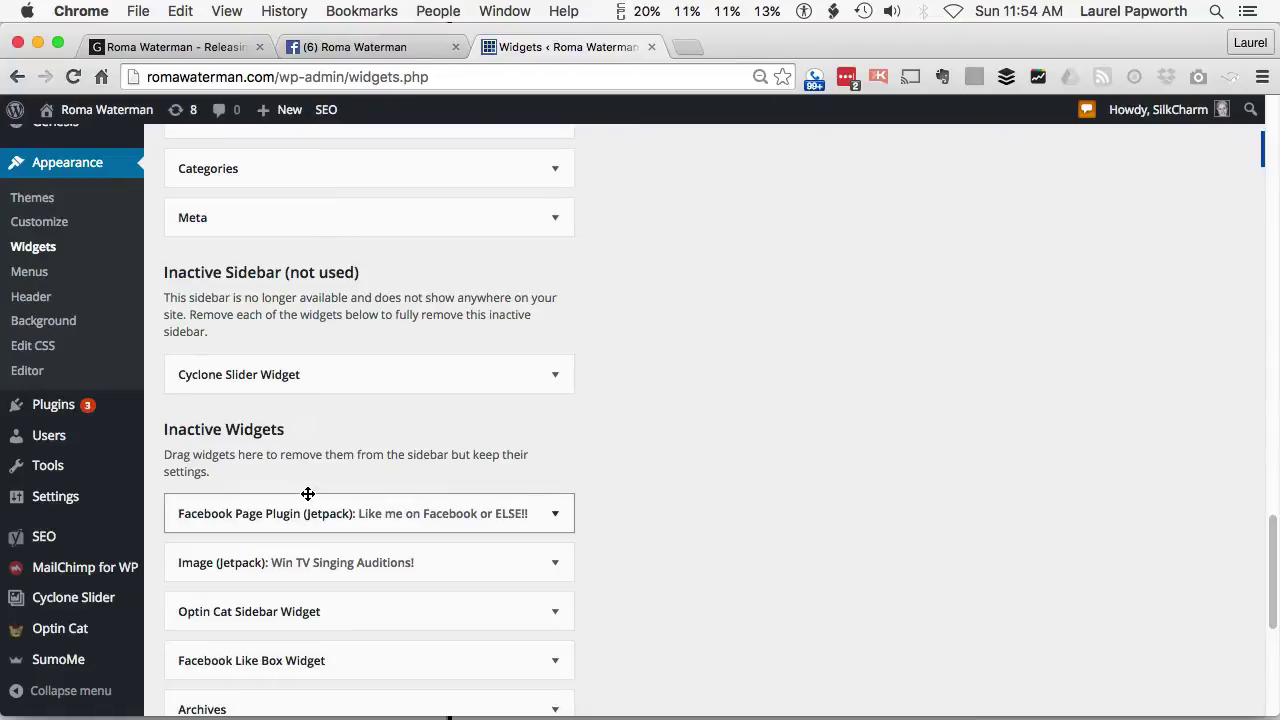
scroll(309, 493, "up", 20)
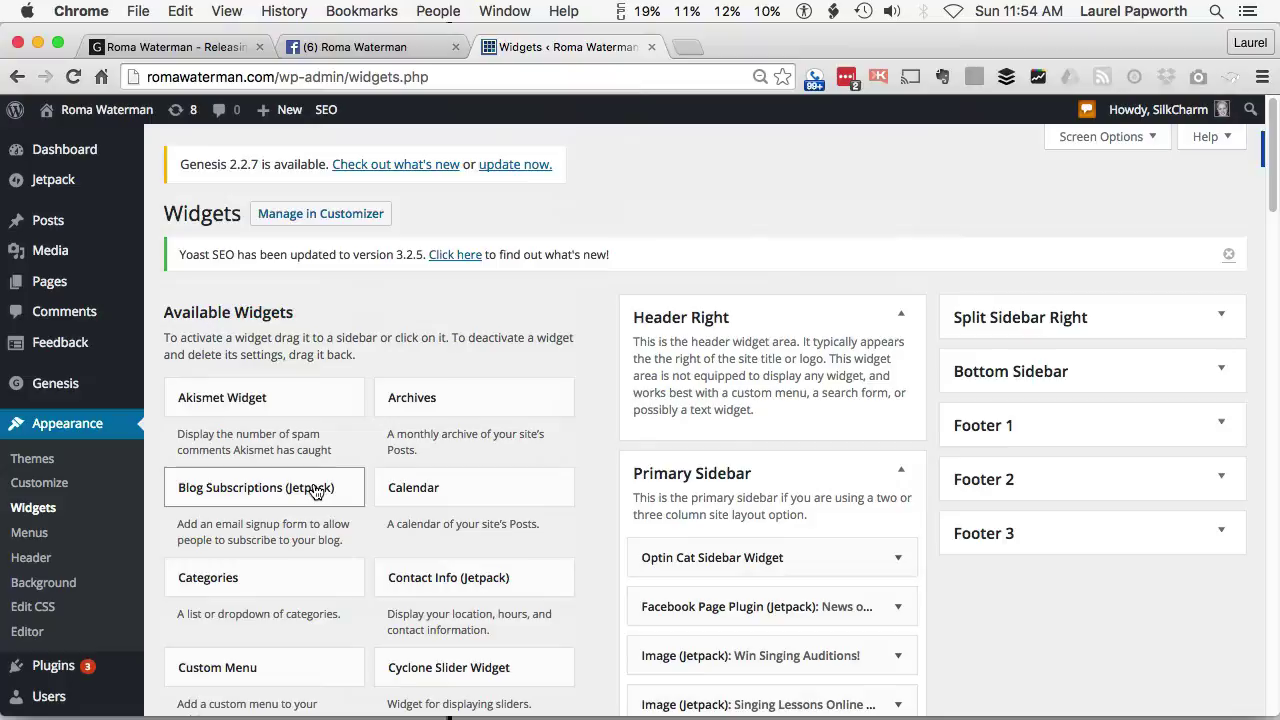
Reload the live site and confirm only 'News on Facebook!' remains above the image ads
left_click(176, 48)
left_click(325, 86)
key("Return")
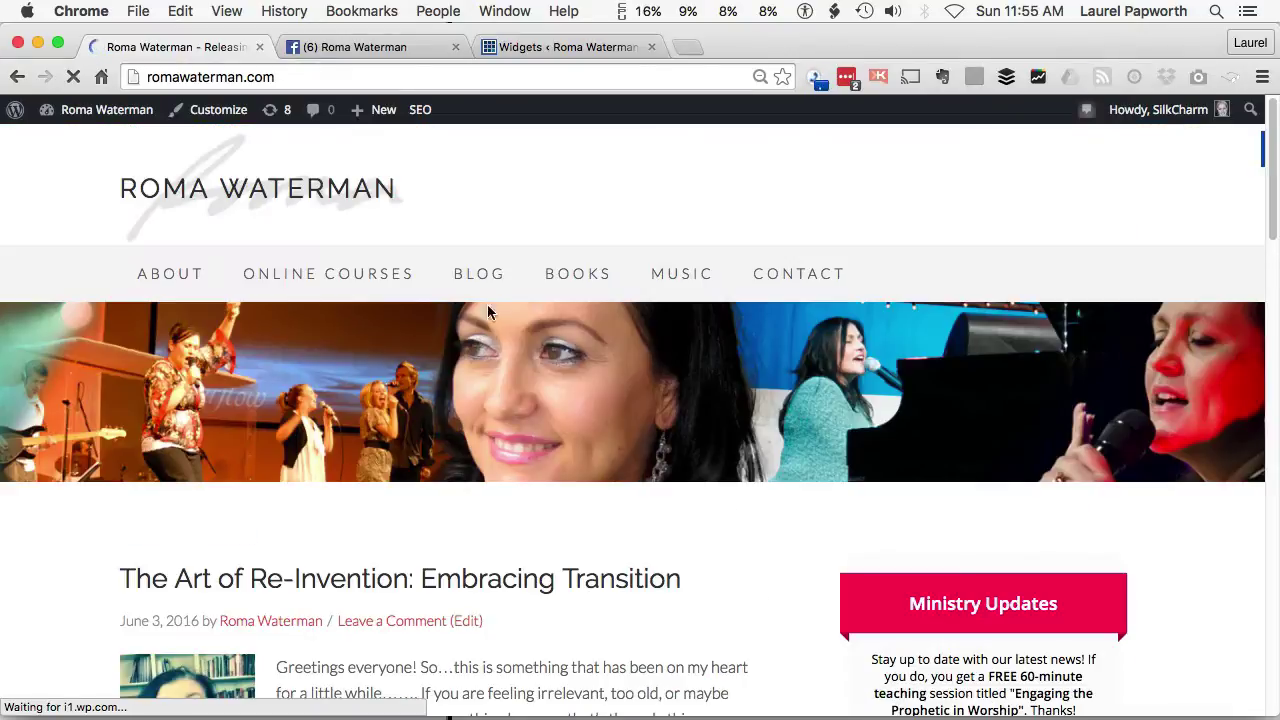
scroll(490, 376, "down", 5)
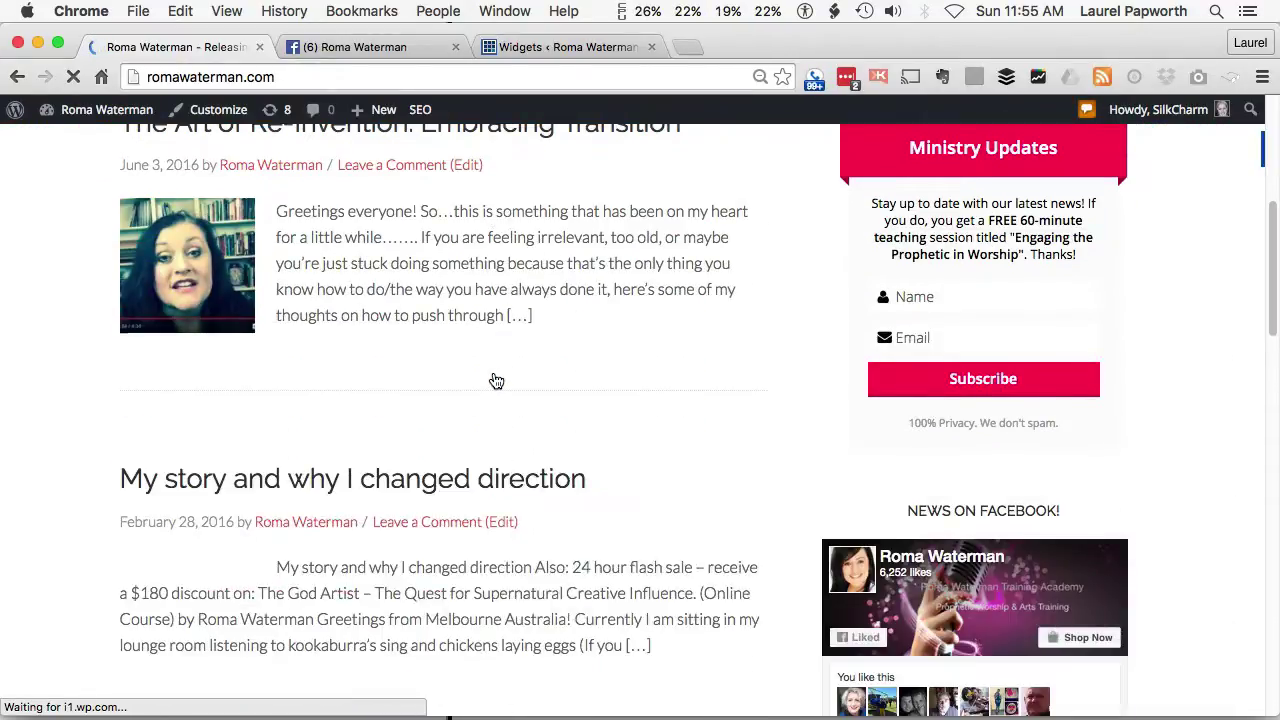
scroll(590, 525, "down", 3)
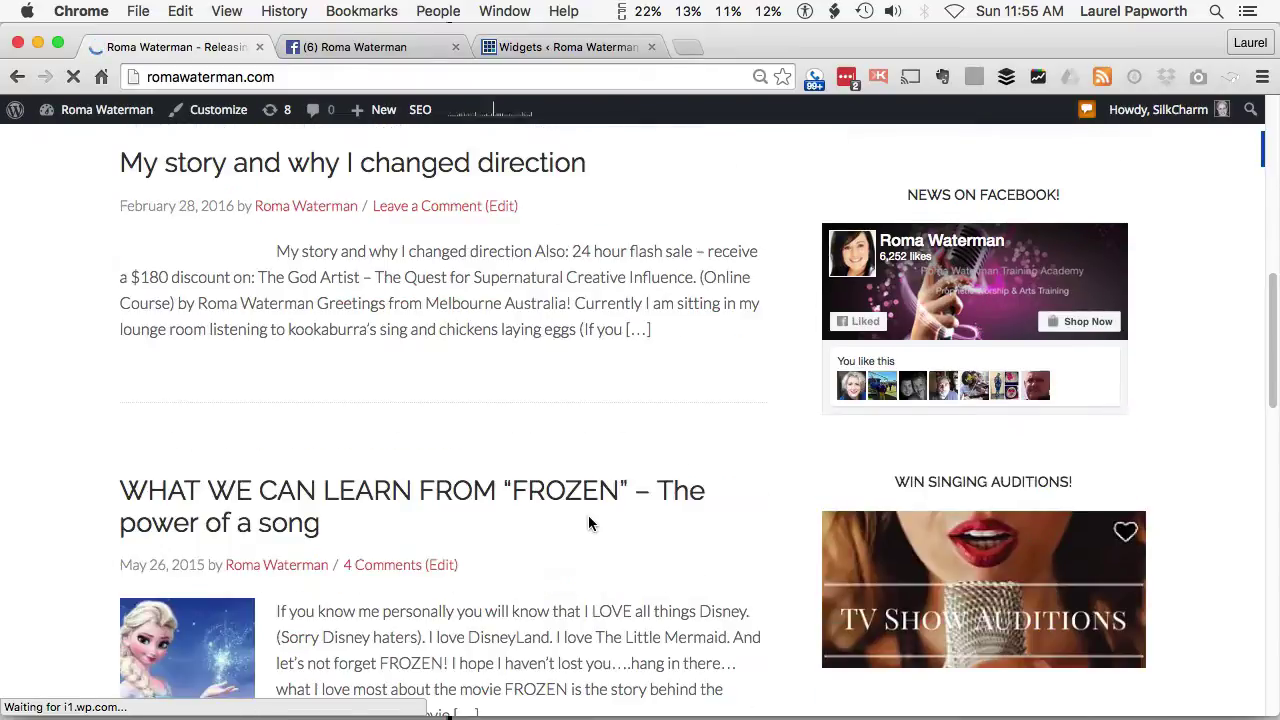
scroll(551, 554, "down", 5)
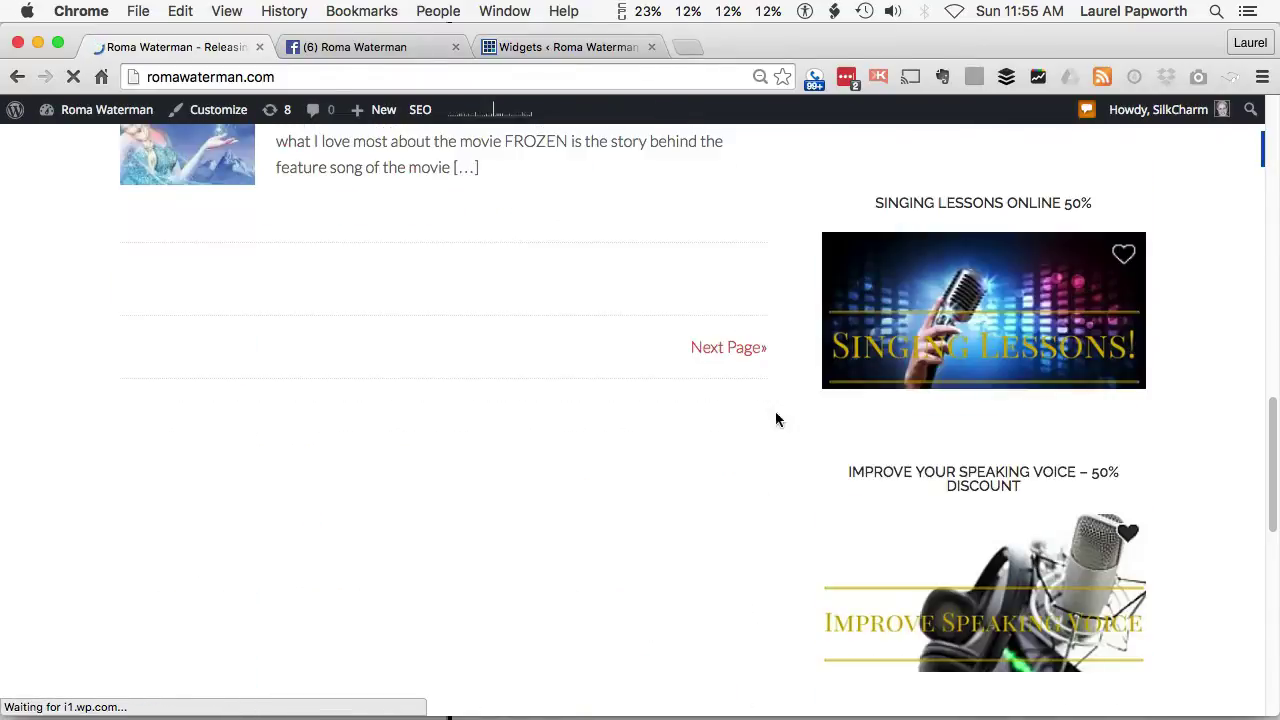
scroll(978, 519, "down", 4)
scroll(963, 434, "up", 15)
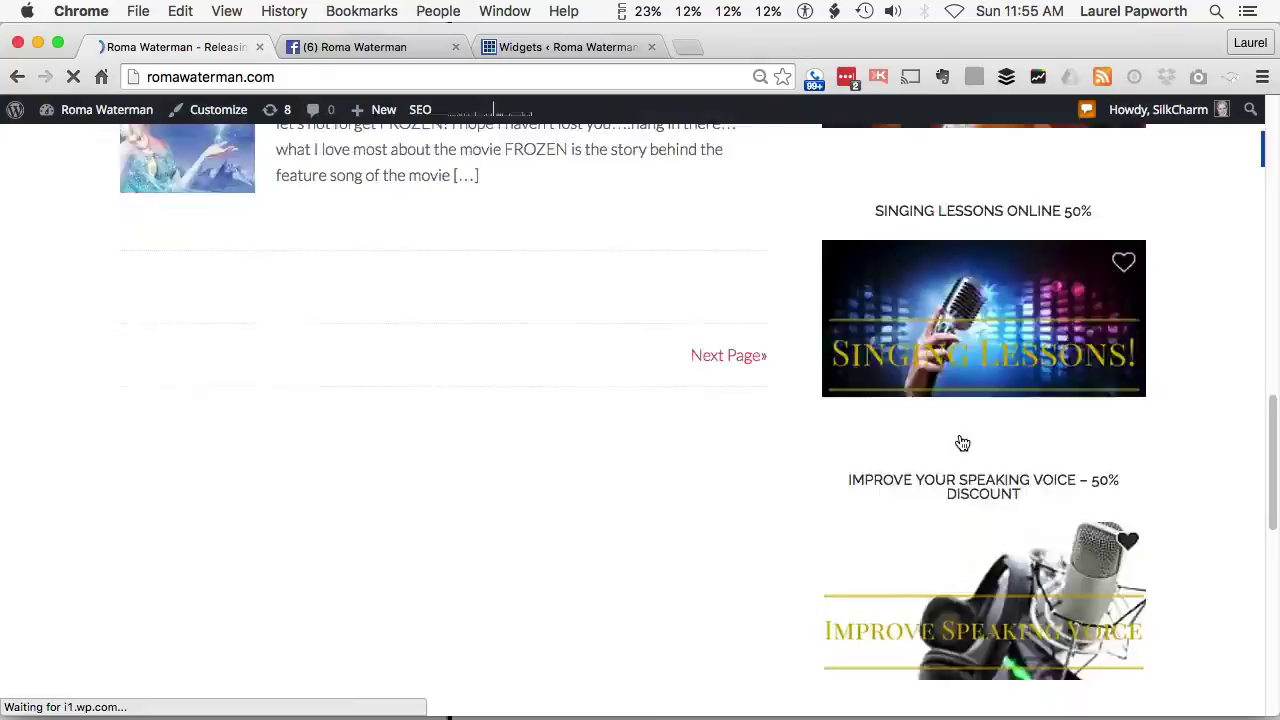
Move the Facebook Page Plugin widget below 'Image (Jetpack): Improve Your Speaking', above Recent Posts
left_click(550, 47)
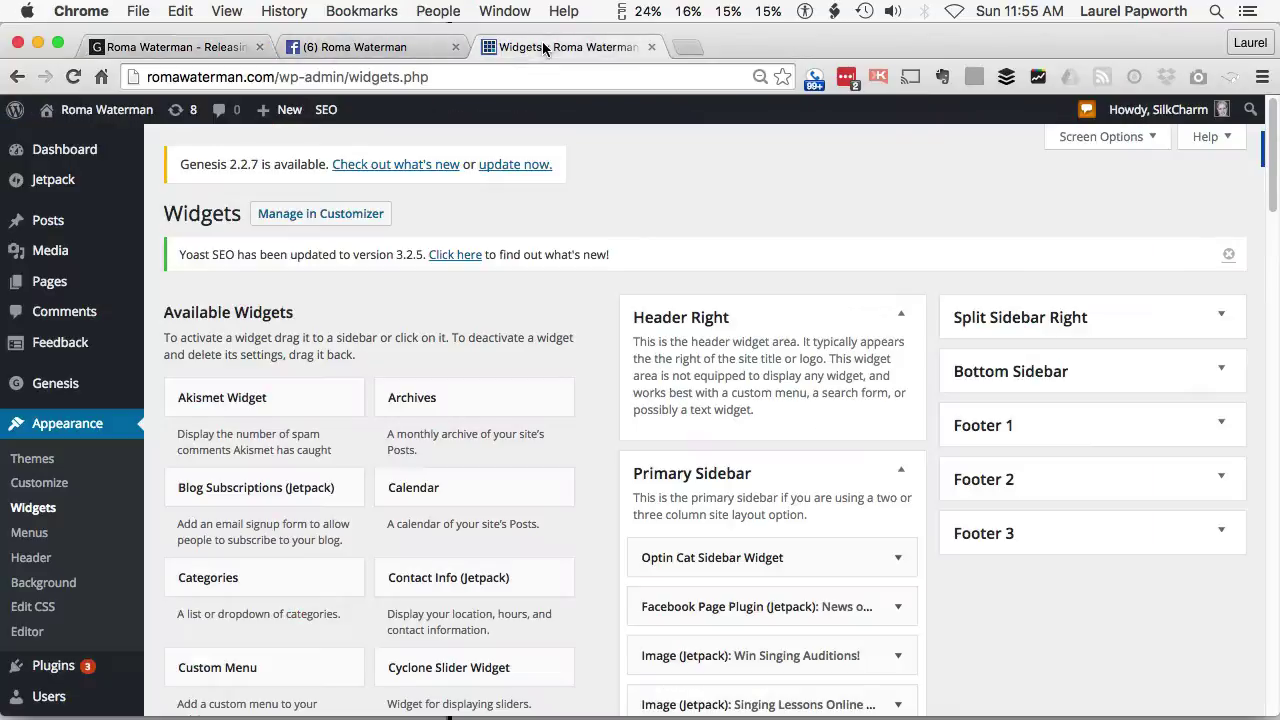
scroll(768, 560, "down", 3)
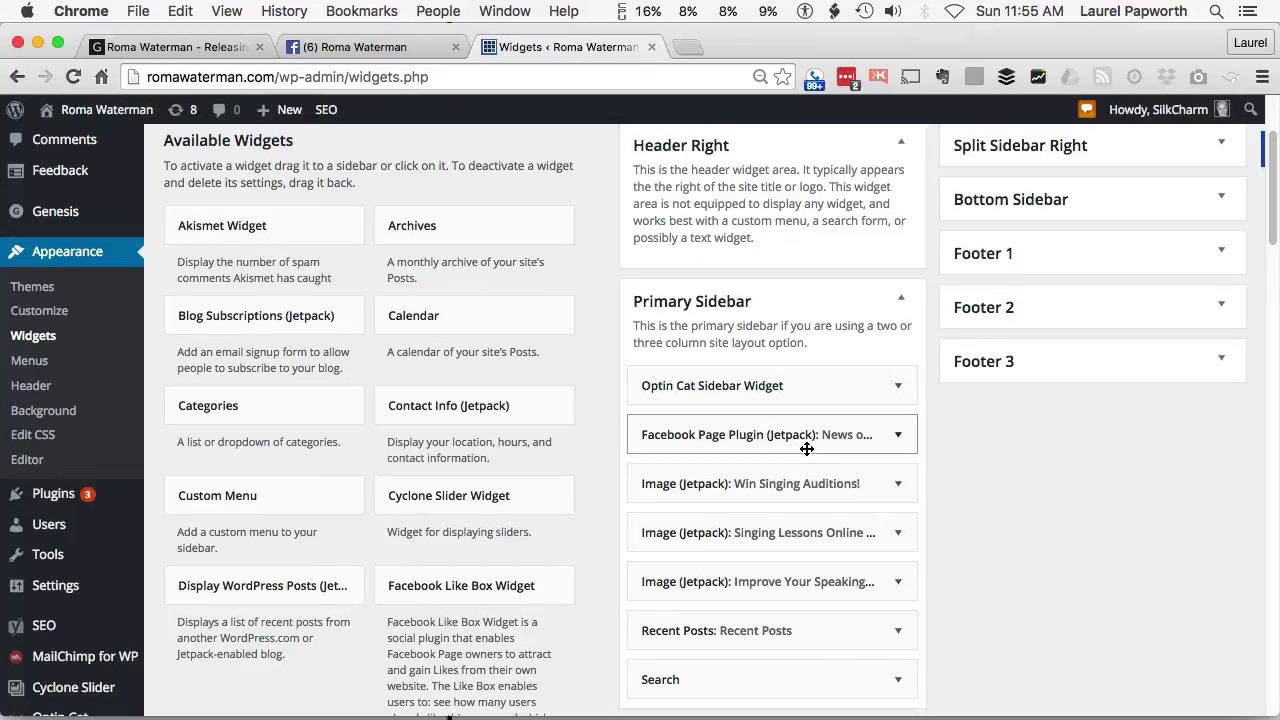
left_click_drag(825, 434, 823, 577)
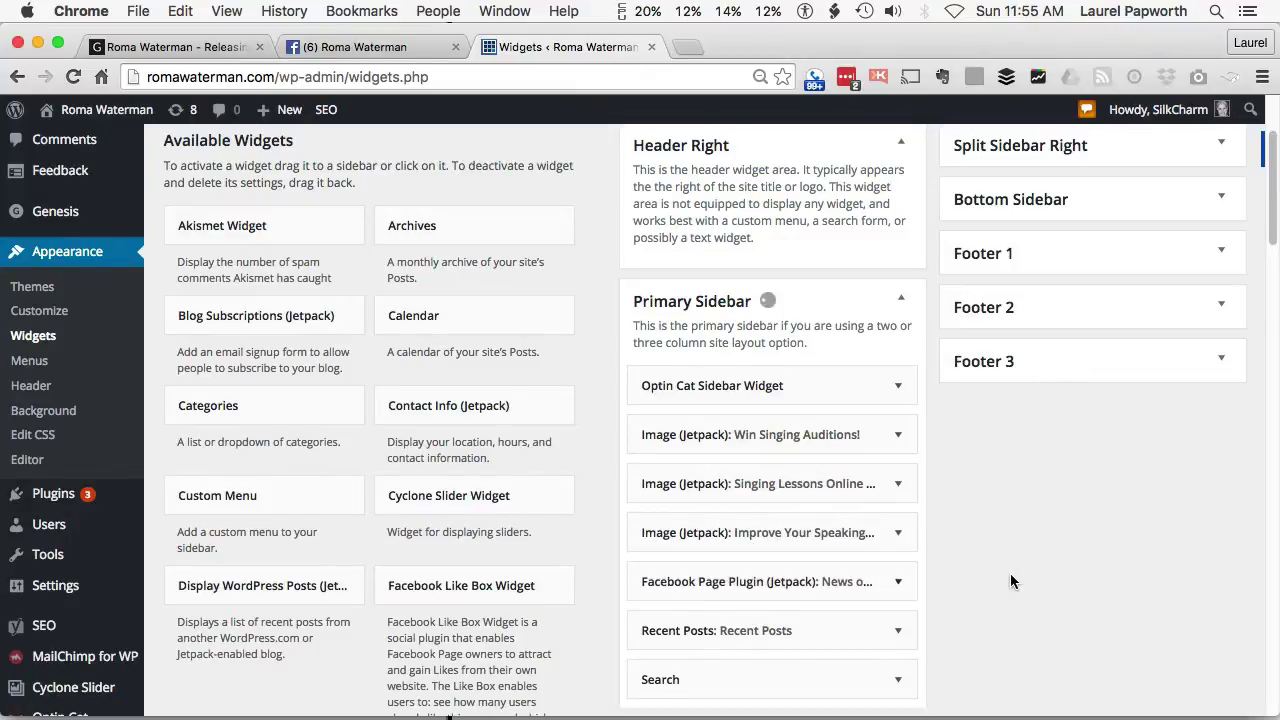
Reload the live site and verify 'News on Facebook!' now sits just above Recent Posts
left_click(205, 48)
left_click(300, 76)
key("Return")
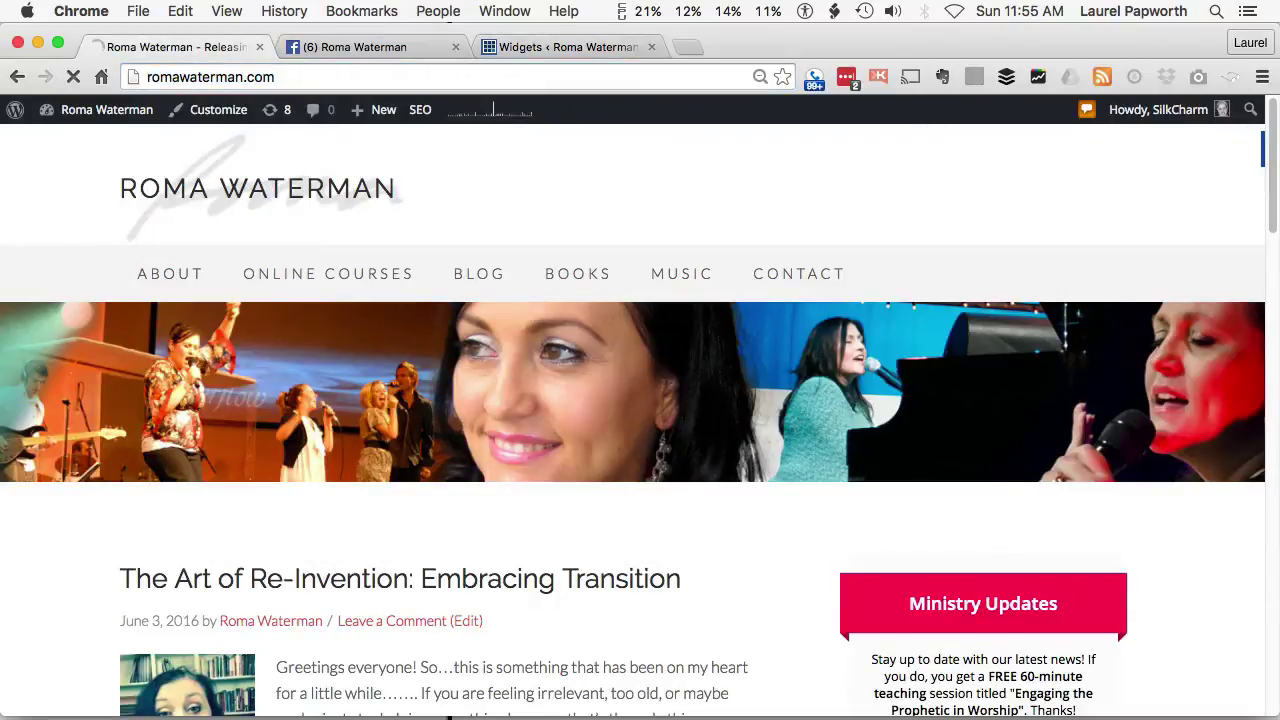
mouse_move(371, 277)
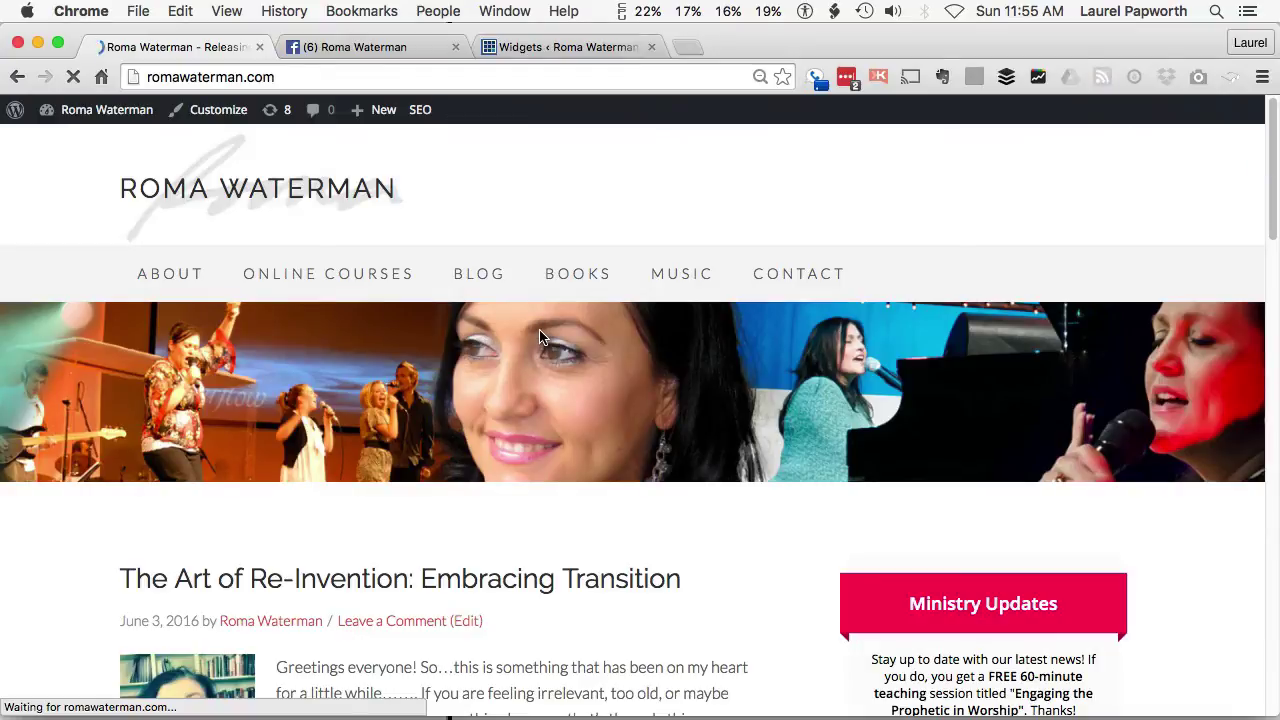
scroll(540, 340, "down", 6)
scroll(540, 348, "down", 9)
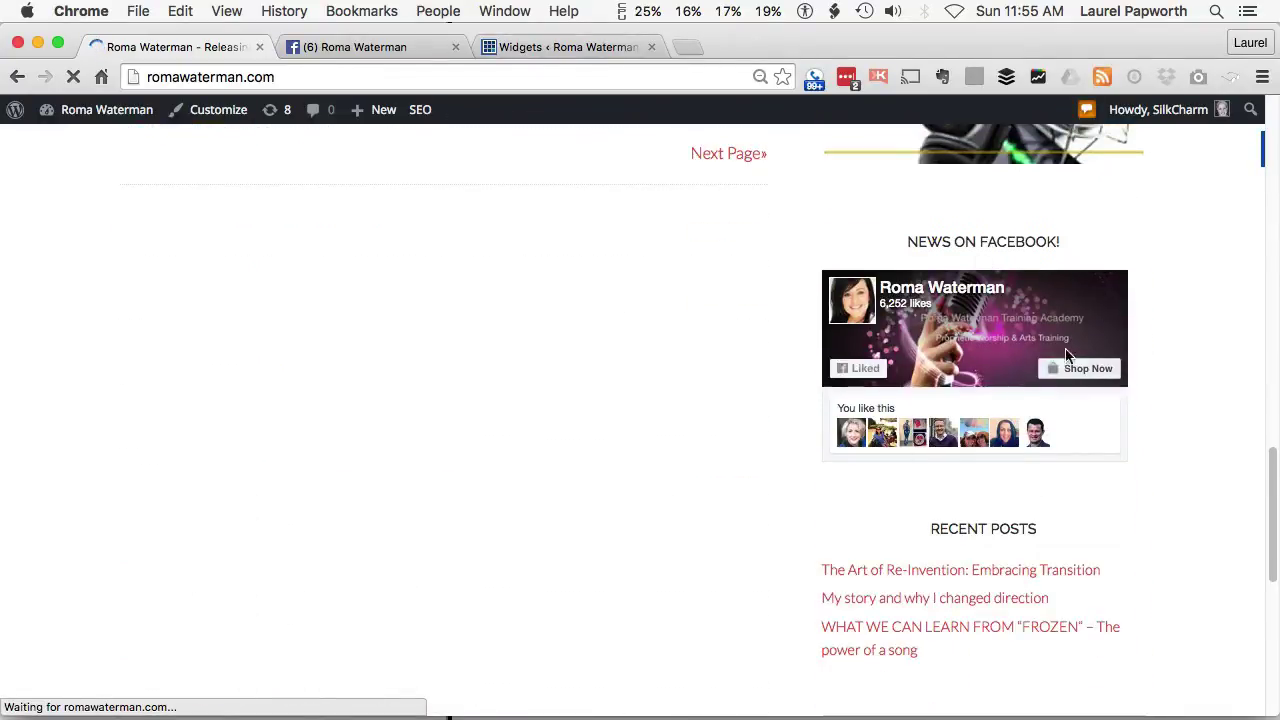
scroll(422, 429, "up", 15)
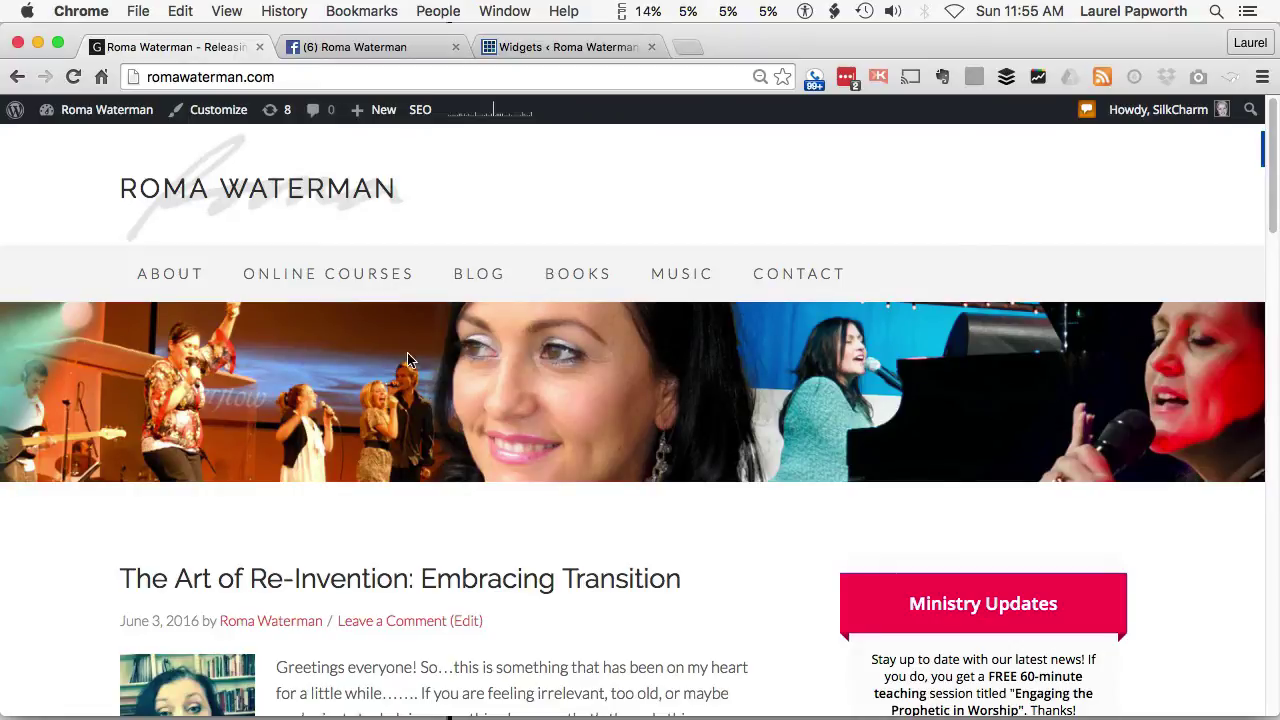
scroll(430, 437, "down", 1)
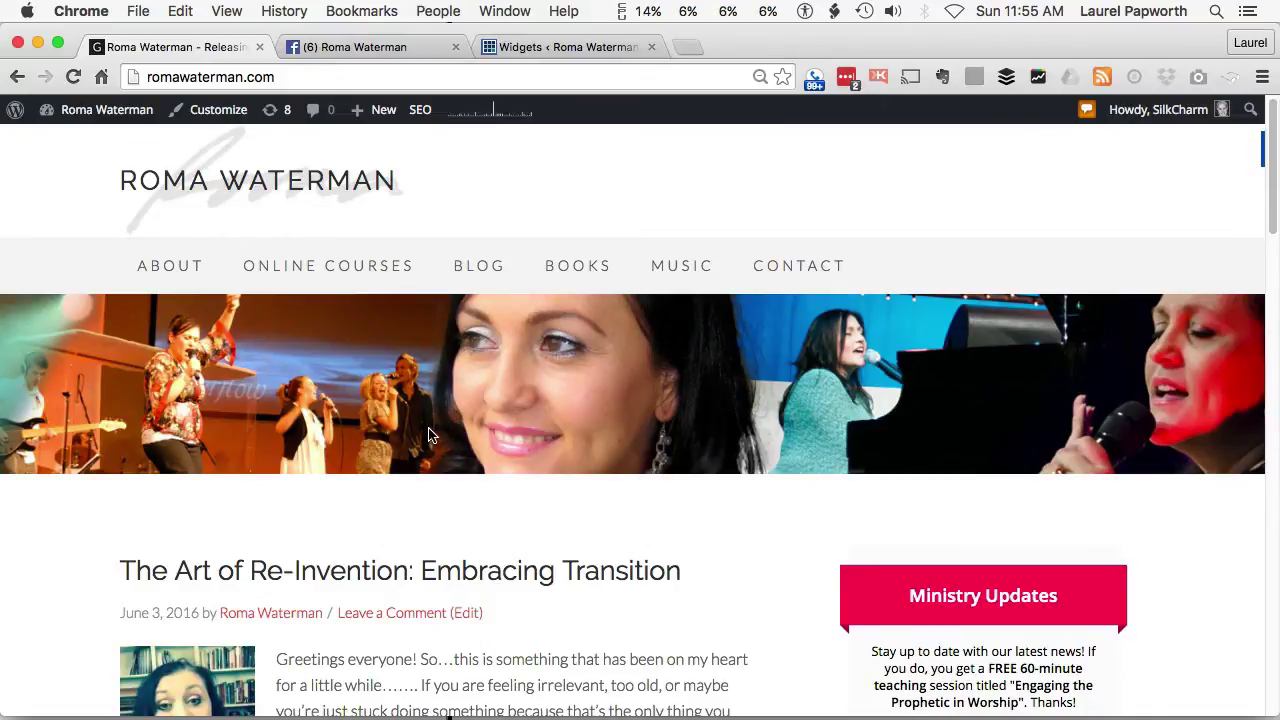
scroll(430, 443, "down", 15)
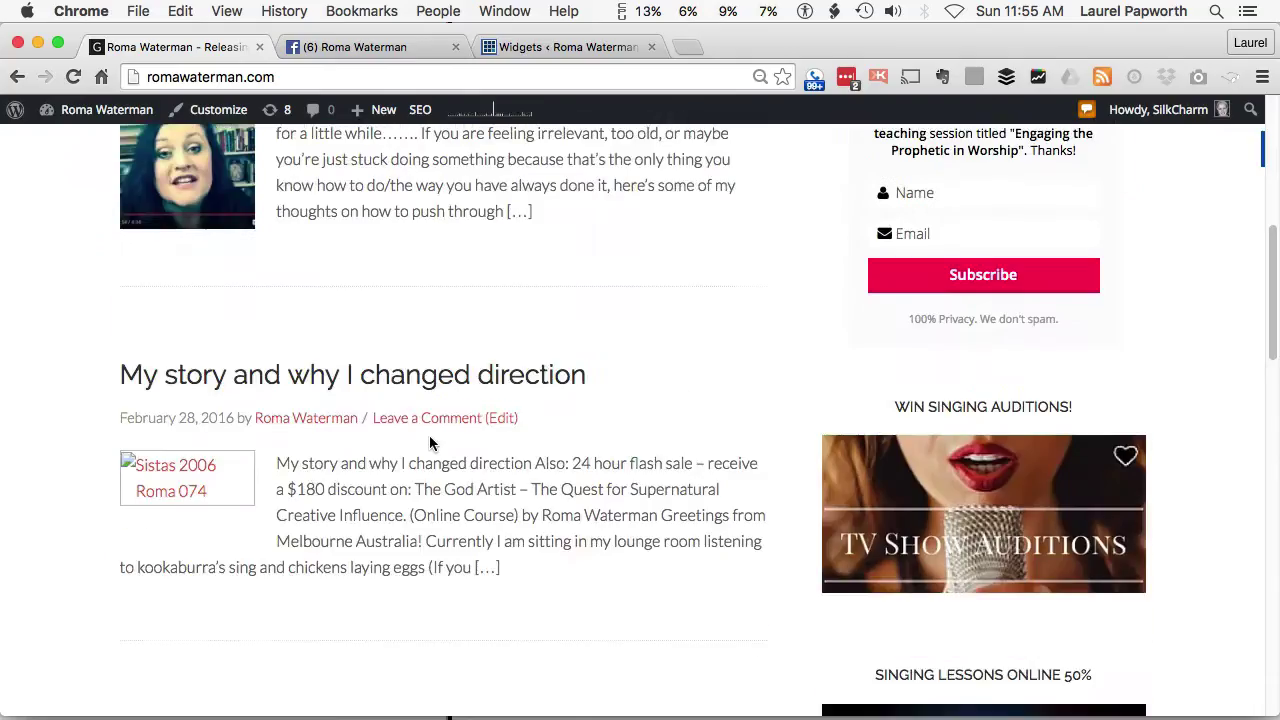